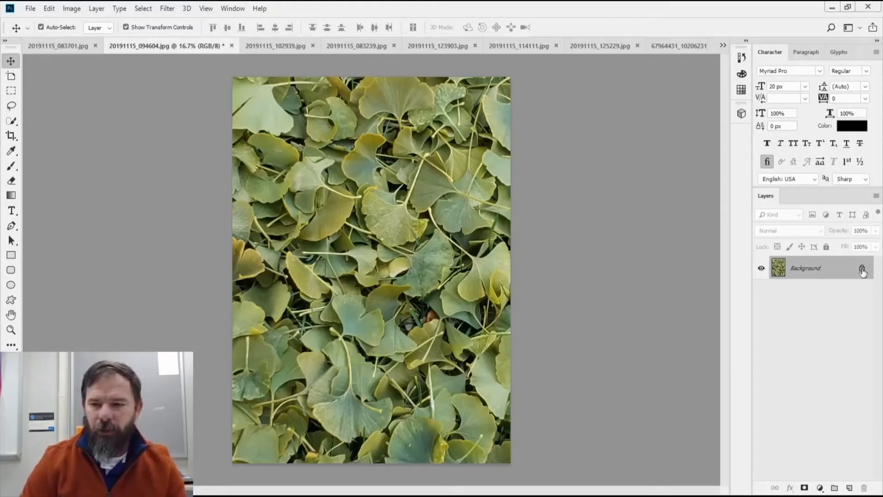
# - Try unlocking the Background layer into a regular layer, and undo the change
pyautogui.click(862, 270)
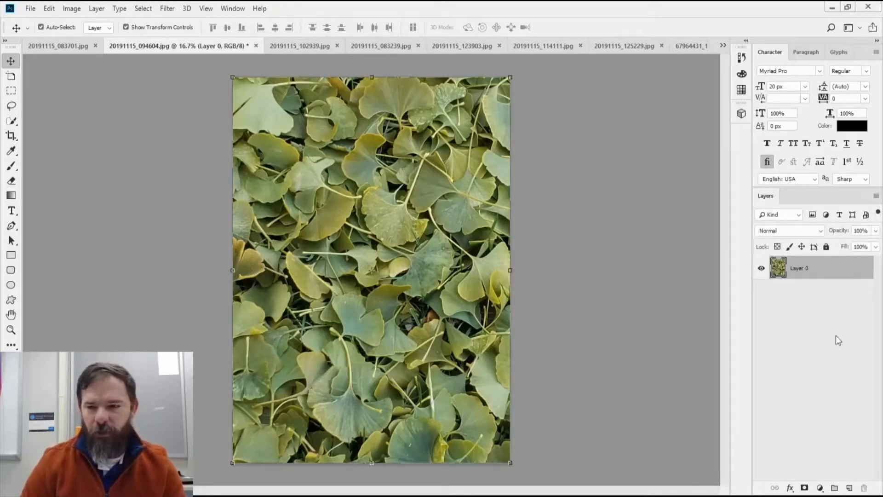
pyautogui.hotkey('ctrl', 'z')
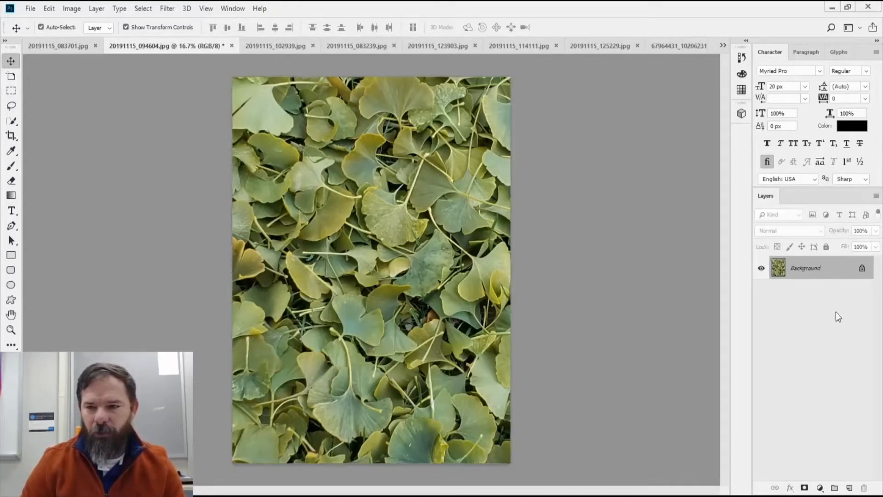
pyautogui.rightClick(814, 272)
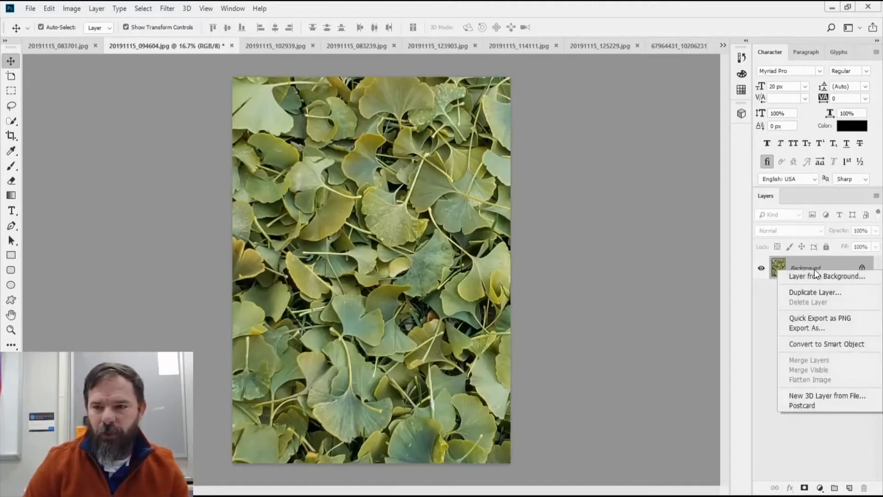
pyautogui.click(814, 291)
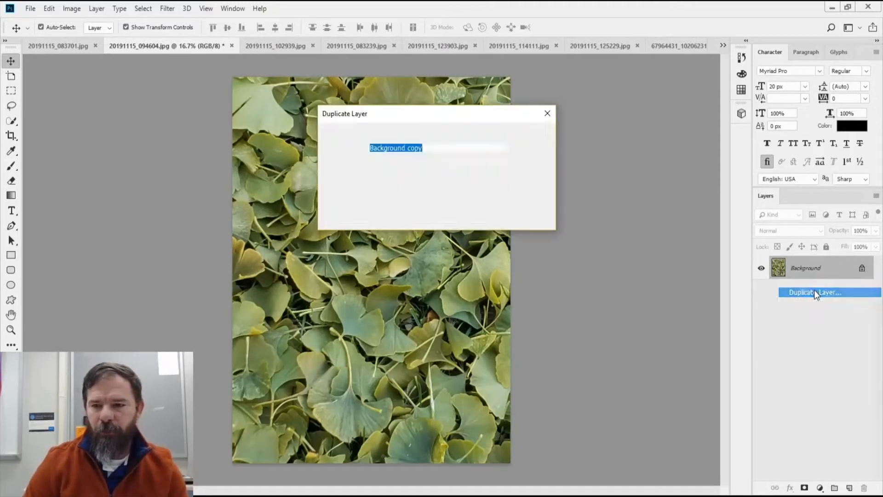
pyautogui.click(532, 156)
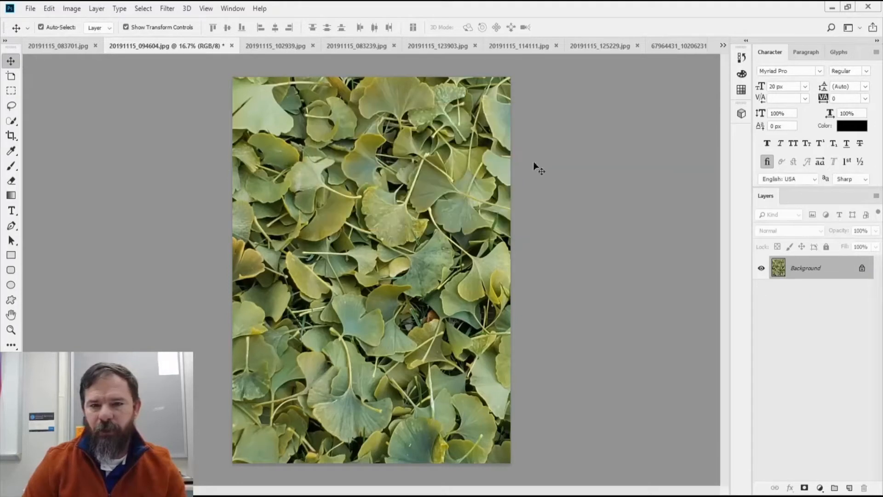
pyautogui.rightClick(819, 270)
pyautogui.click(816, 449)
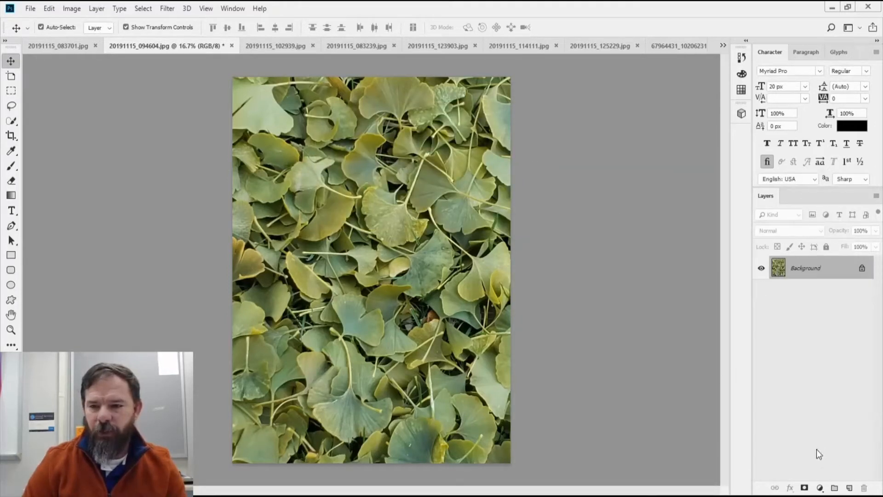
pyautogui.rightClick(803, 272)
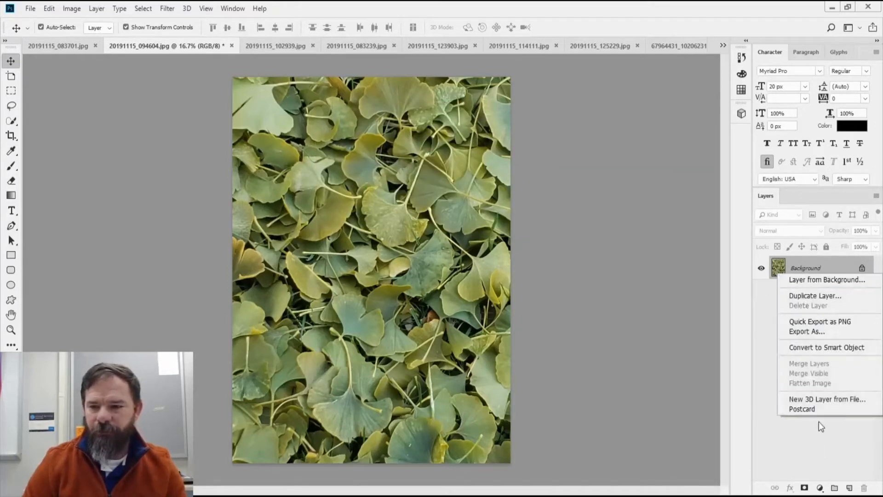
pyautogui.click(762, 394)
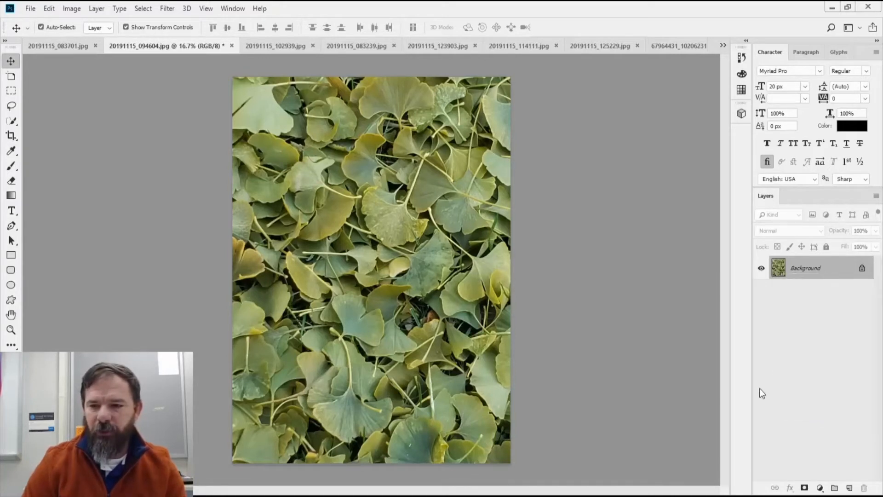
# - Duplicate the Background layer within the same document under the name Green Leaves
pyautogui.rightClick(808, 276)
pyautogui.click(818, 292)
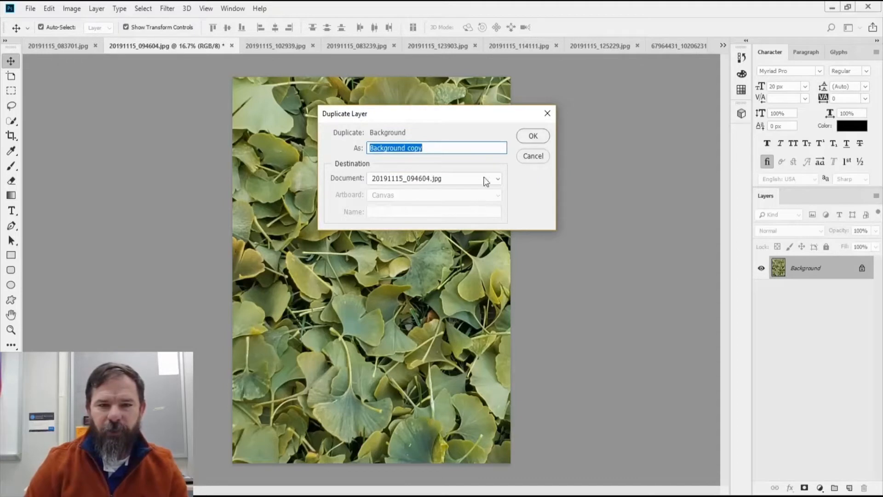
pyautogui.moveTo(432, 149); pyautogui.dragTo(345, 149)
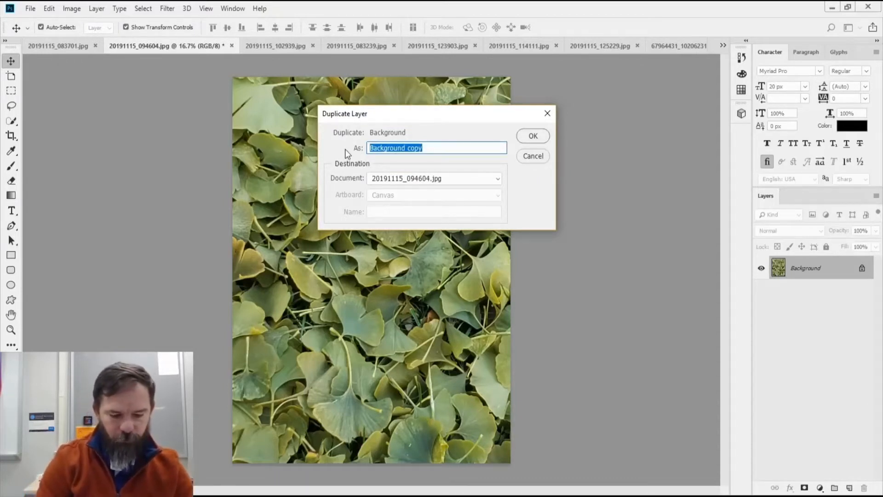
pyautogui.write('Le')
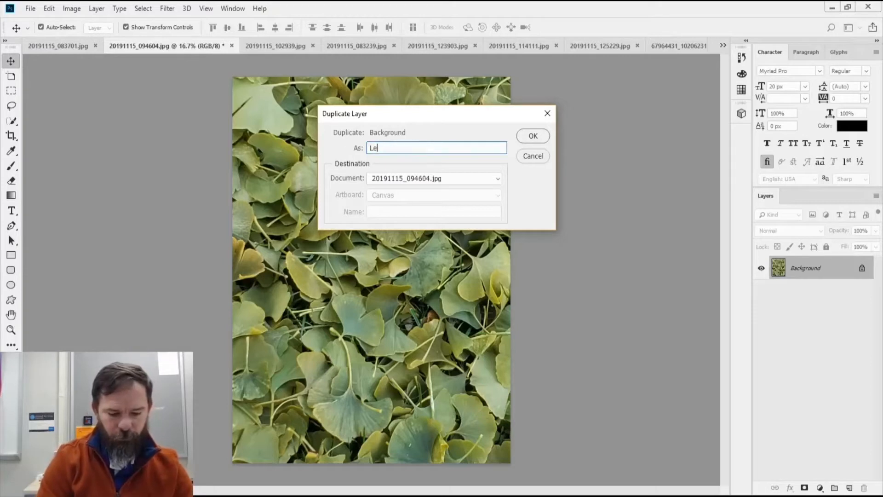
pyautogui.press('BackSpace')
pyautogui.write('Gree')
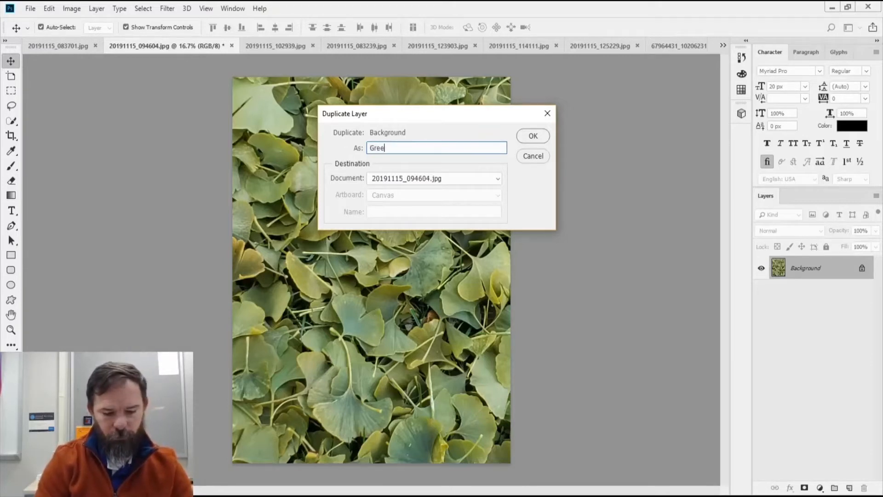
pyautogui.write('n Leaves')
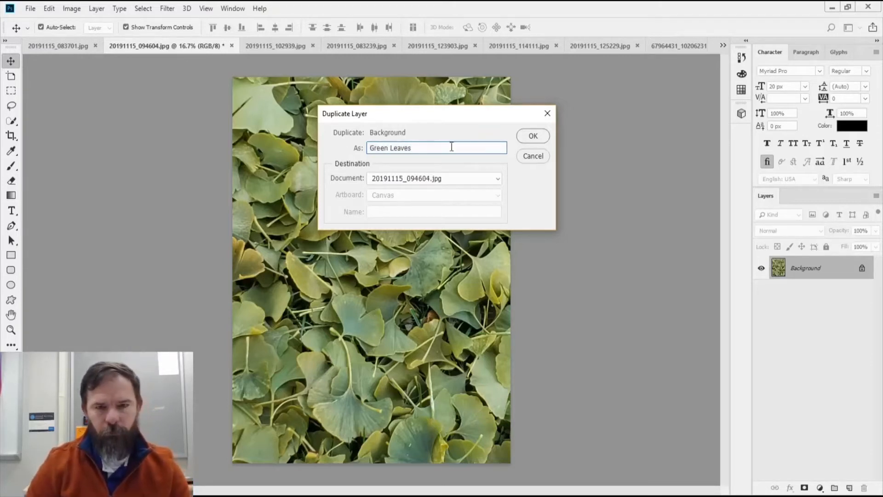
pyautogui.click(533, 136)
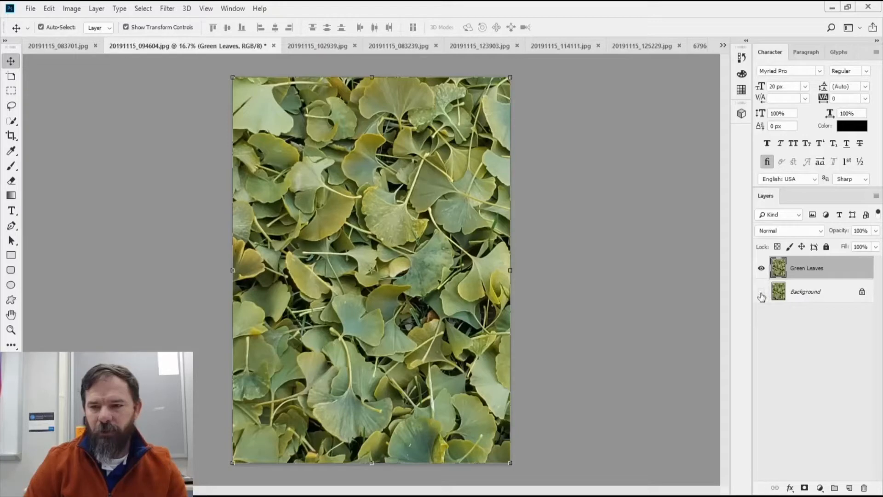
# - Switch the visibility of the Green Leaves and Background layers off and on to compare the copy with the original
pyautogui.click(761, 269)
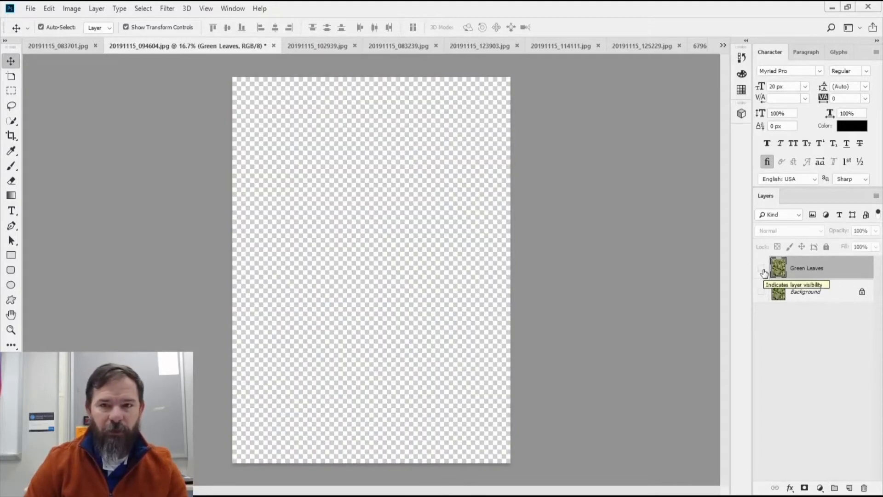
pyautogui.click(762, 270)
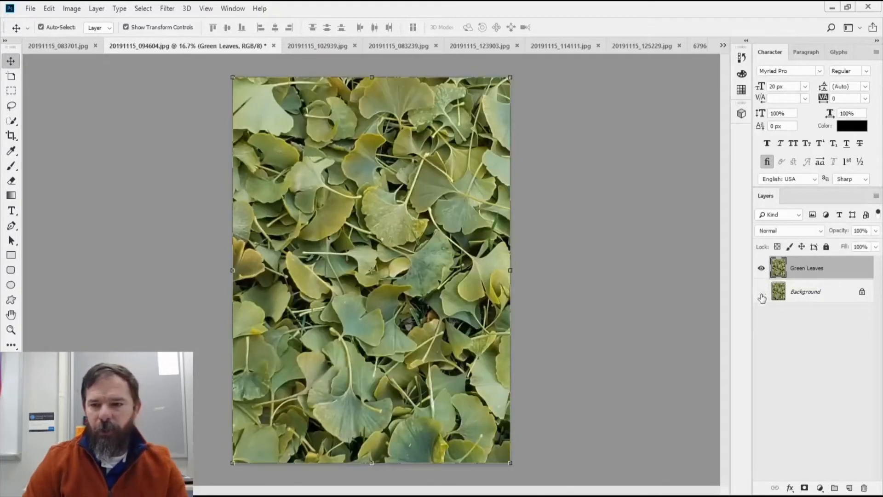
pyautogui.click(761, 294)
pyautogui.click(762, 270)
pyautogui.click(761, 271)
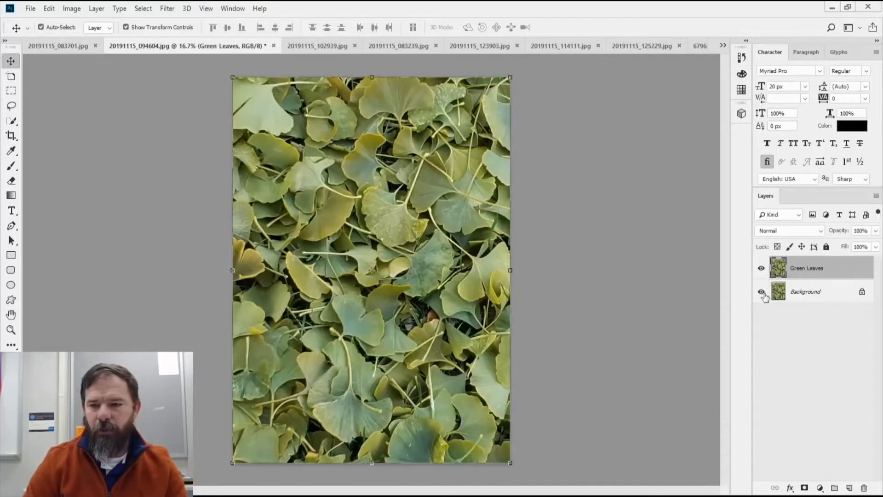
pyautogui.click(761, 292)
pyautogui.click(761, 269)
pyautogui.click(761, 292)
pyautogui.click(761, 269)
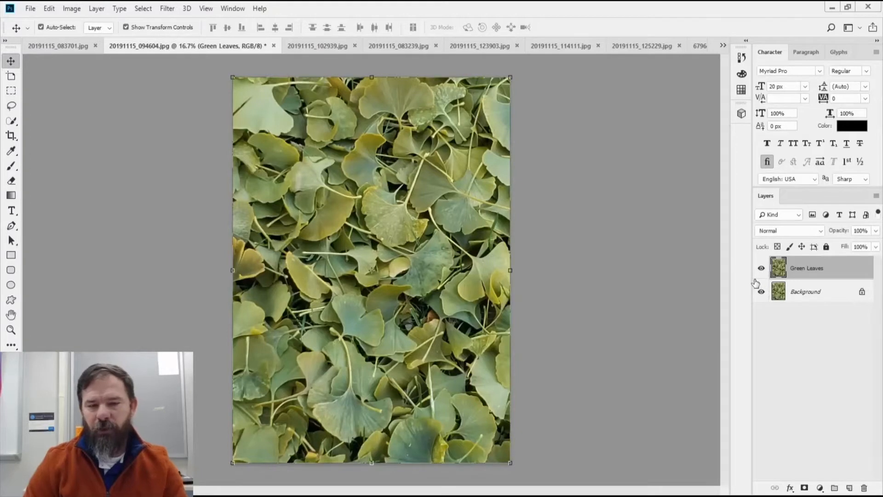
pyautogui.click(817, 297)
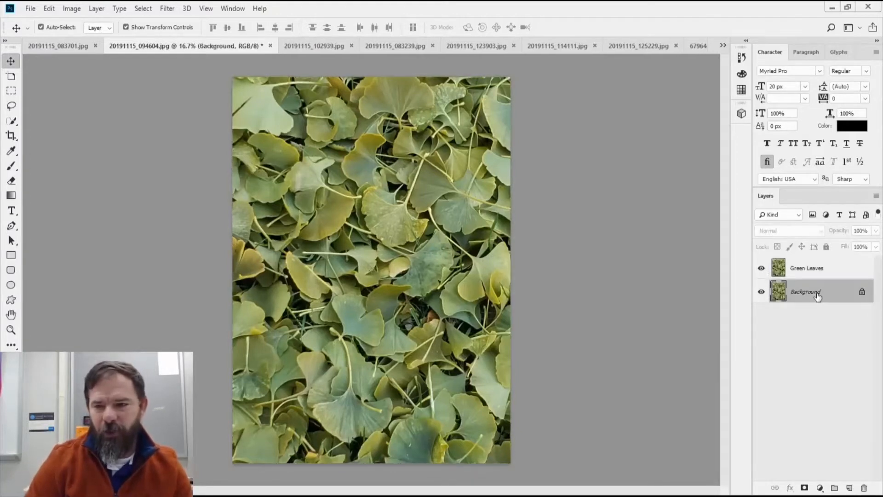
pyautogui.click(761, 268)
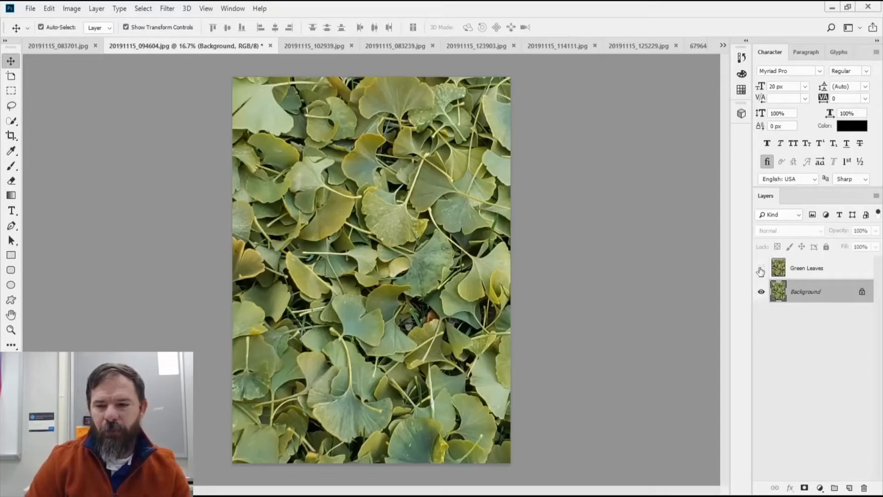
pyautogui.click(761, 269)
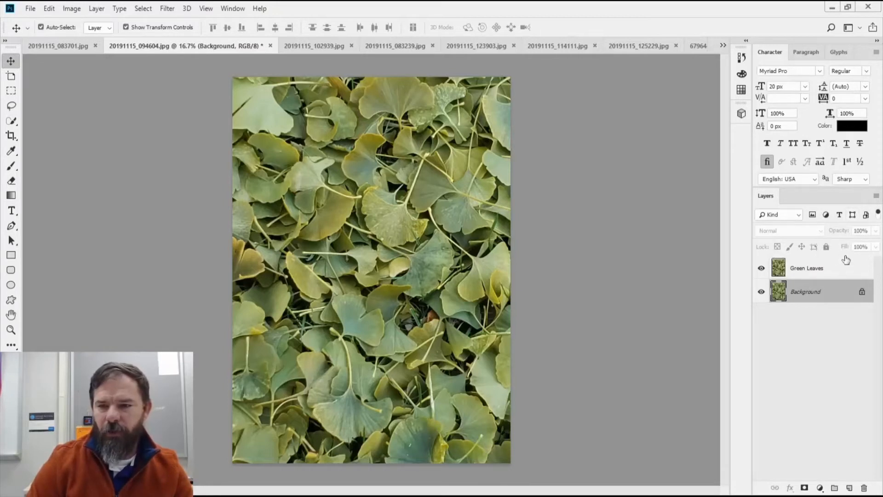
# - Hide the Background layer and make the Green Leaves layer active
pyautogui.click(762, 294)
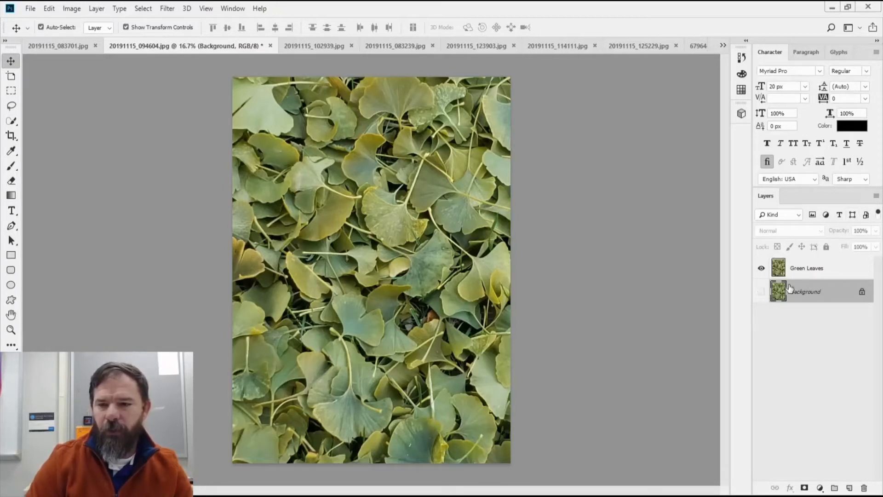
pyautogui.click(830, 269)
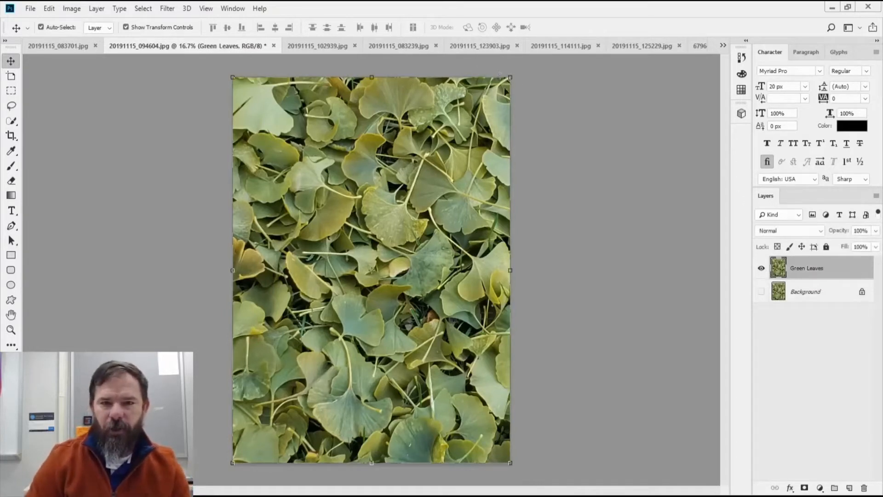
# - Try scaling the Green Leaves layer down to about 68% width and 79% height
pyautogui.moveTo(512, 77); pyautogui.dragTo(422, 162)
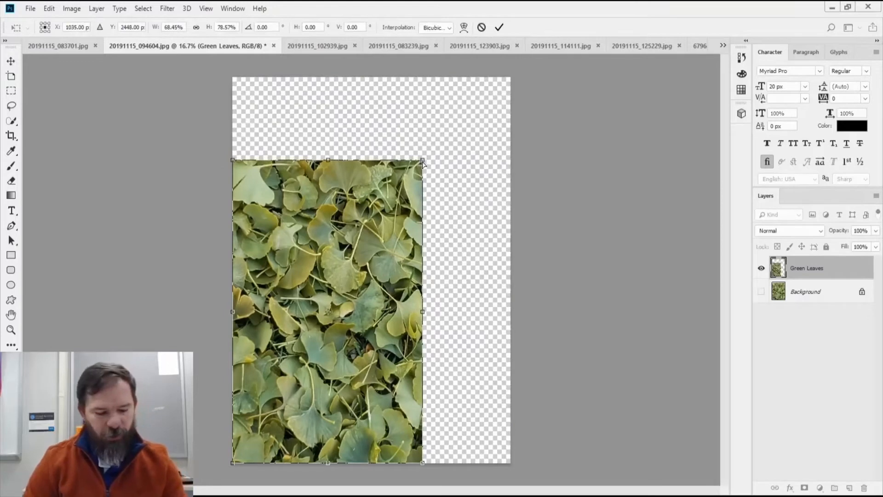
pyautogui.hotkey('ctrl', 'z')
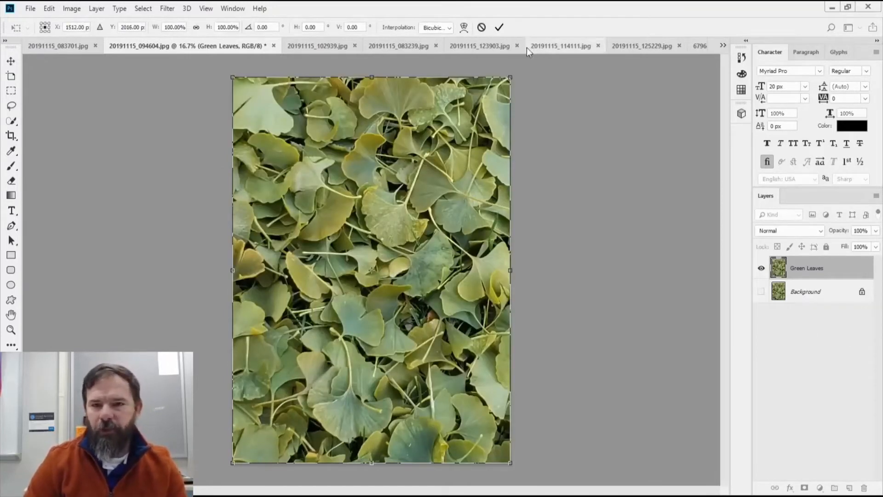
pyautogui.click(481, 27)
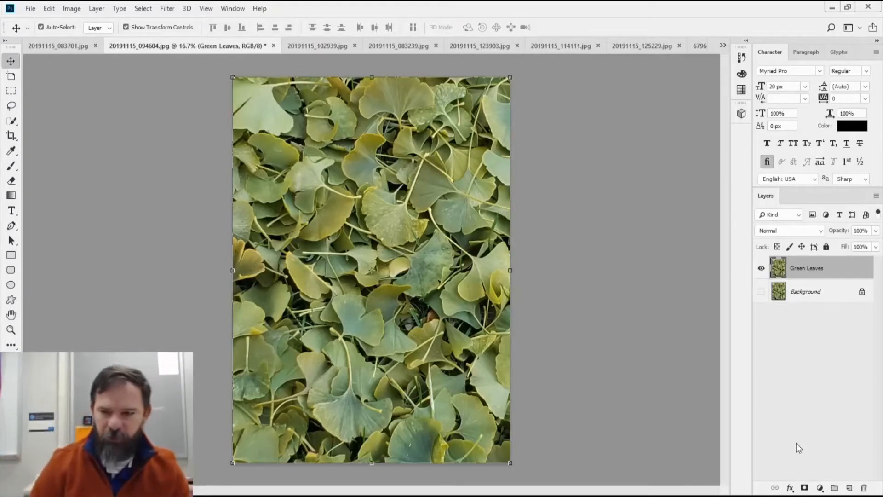
# - Add an empty layer above Green Leaves, examine it with the other layers hidden, and delete it
pyautogui.rightClick(805, 338)
pyautogui.click(804, 324)
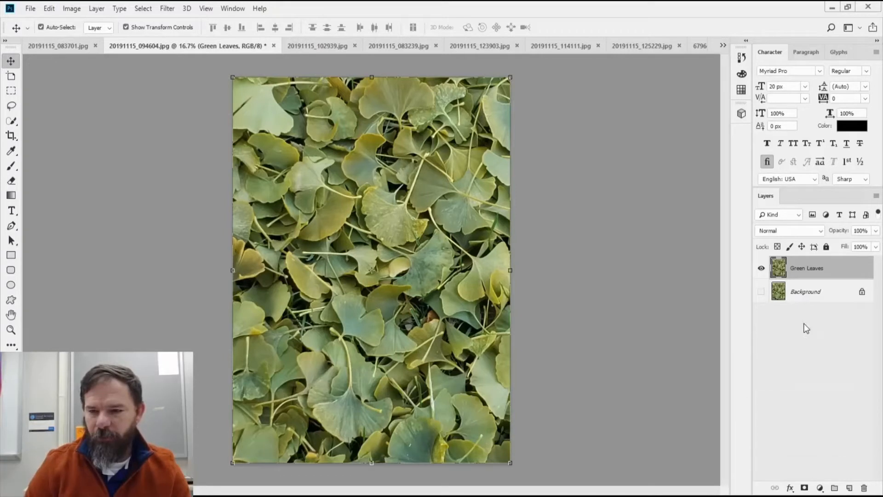
pyautogui.click(847, 488)
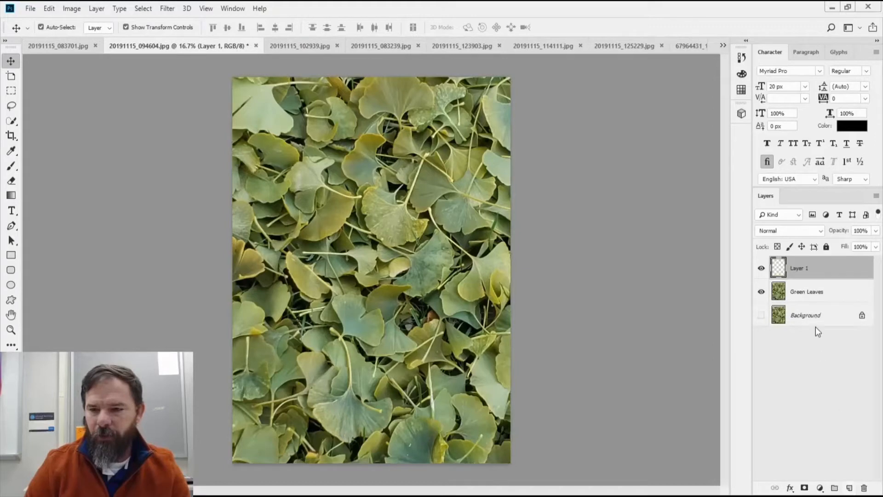
pyautogui.click(761, 291)
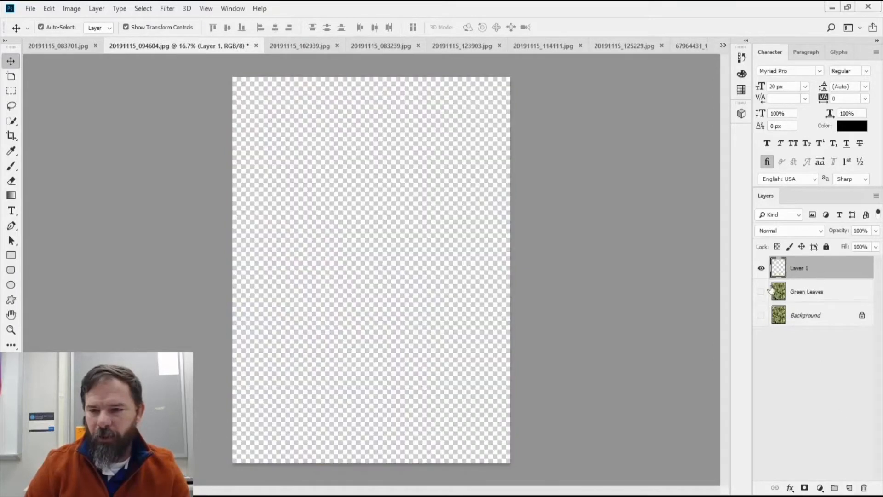
pyautogui.click(762, 270)
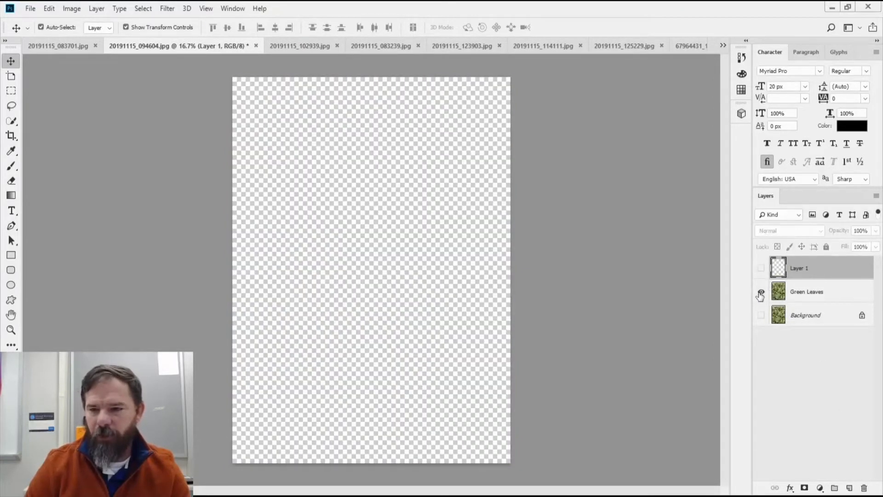
pyautogui.click(761, 292)
pyautogui.press('Delete')
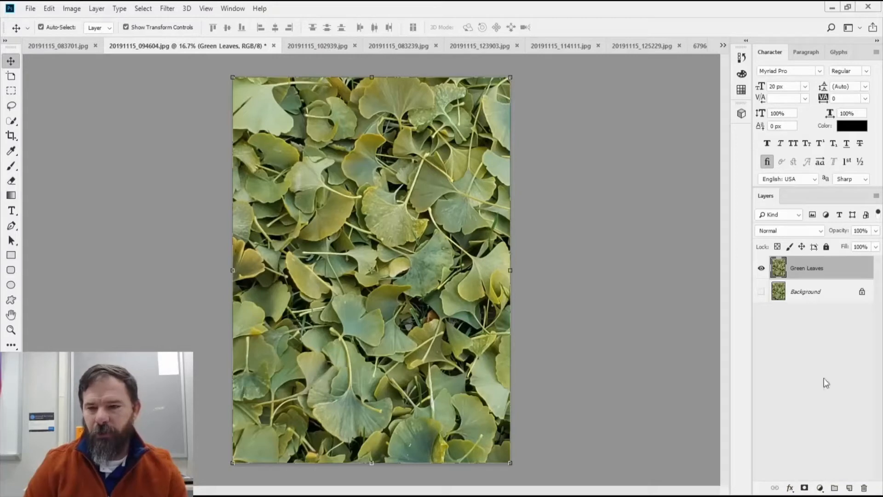
# - Hide the Green Leaves layer and add a Solid Color fill layer above it in red ff0000
pyautogui.click(761, 268)
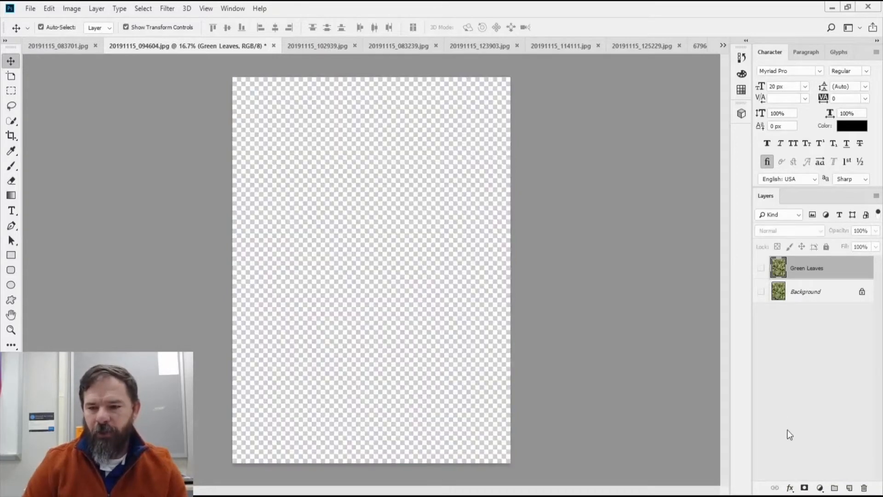
pyautogui.click(820, 488)
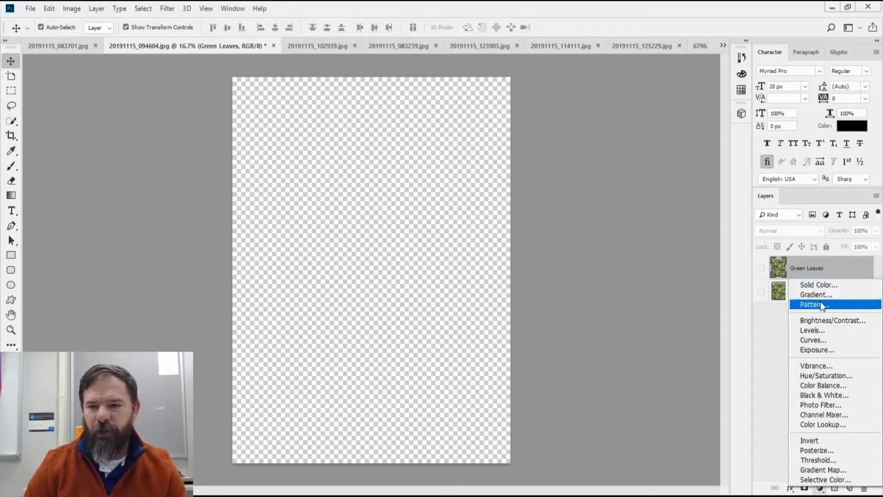
pyautogui.click(818, 285)
pyautogui.click(419, 111)
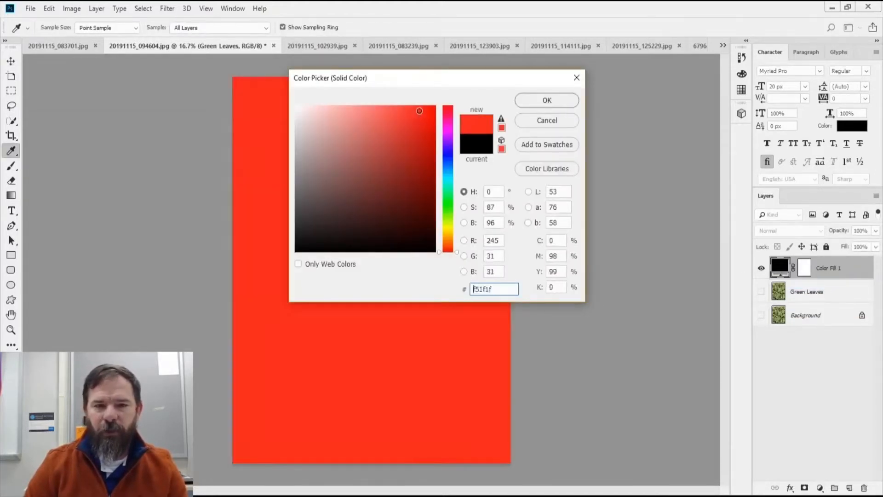
pyautogui.write('ff0000')
pyautogui.click(546, 100)
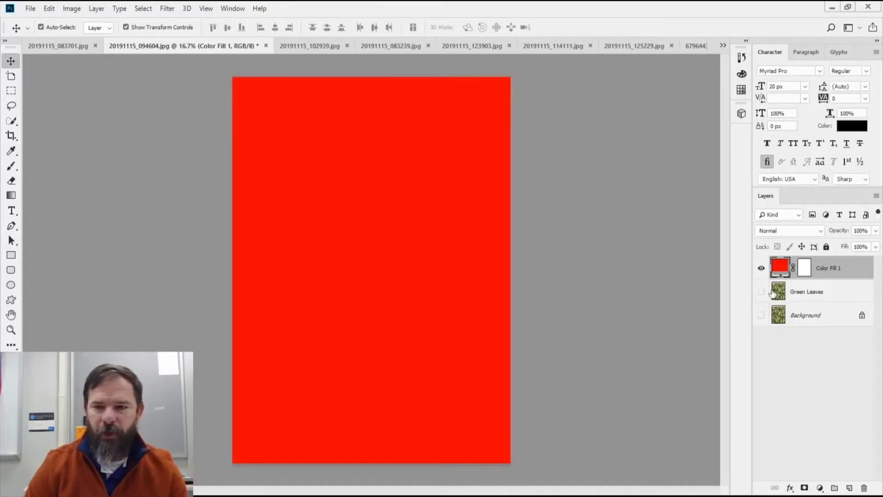
# - Show the Green Leaves layer above the red Color Fill 1 layer and try scaling its height down to about 72%
pyautogui.click(761, 291)
pyautogui.moveTo(810, 304); pyautogui.dragTo(822, 267)
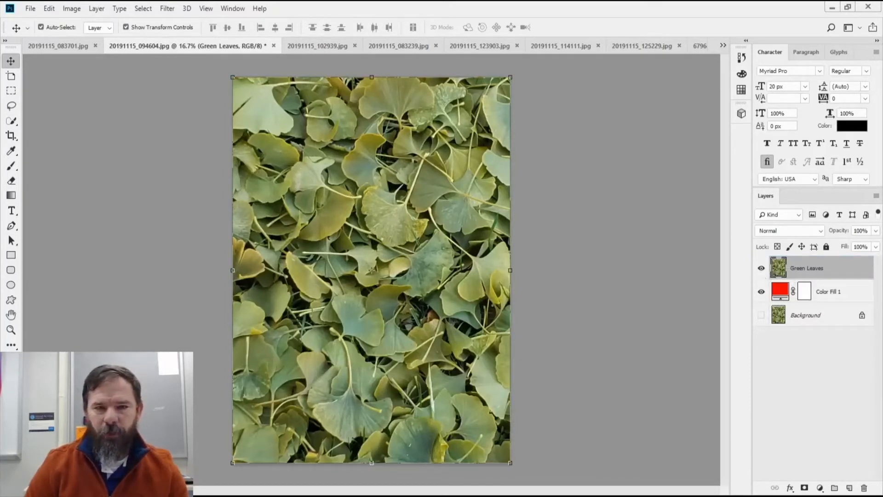
pyautogui.moveTo(371, 76); pyautogui.dragTo(371, 187)
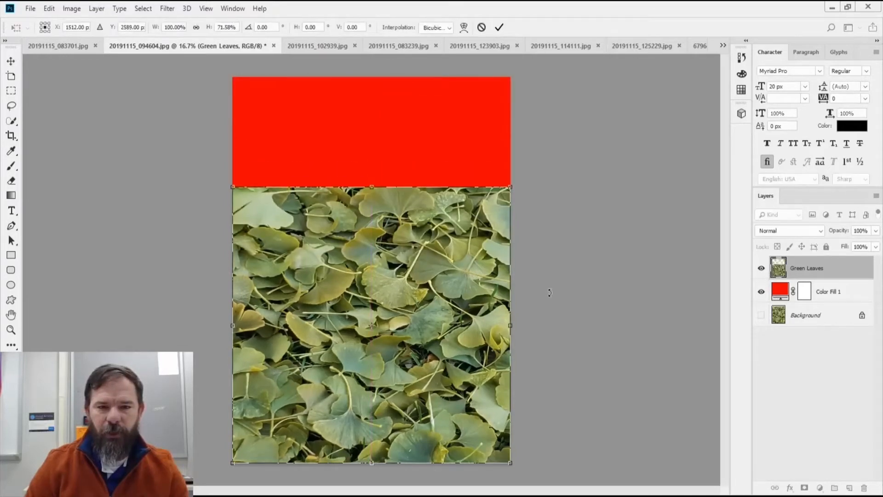
pyautogui.hotkey('ctrl', 'z')
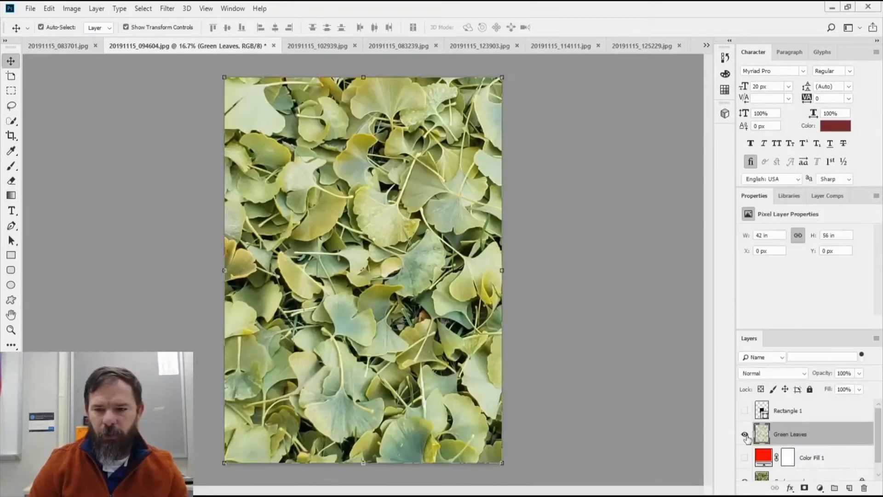
# - Compare the image with the Green Leaves layer shown and hidden
pyautogui.click(746, 434)
pyautogui.click(745, 434)
pyautogui.click(745, 434)
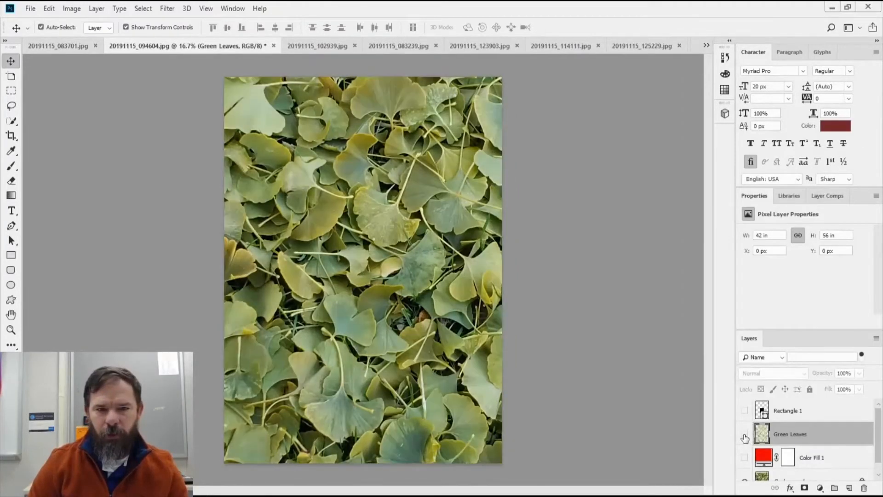
pyautogui.click(744, 435)
pyautogui.click(744, 434)
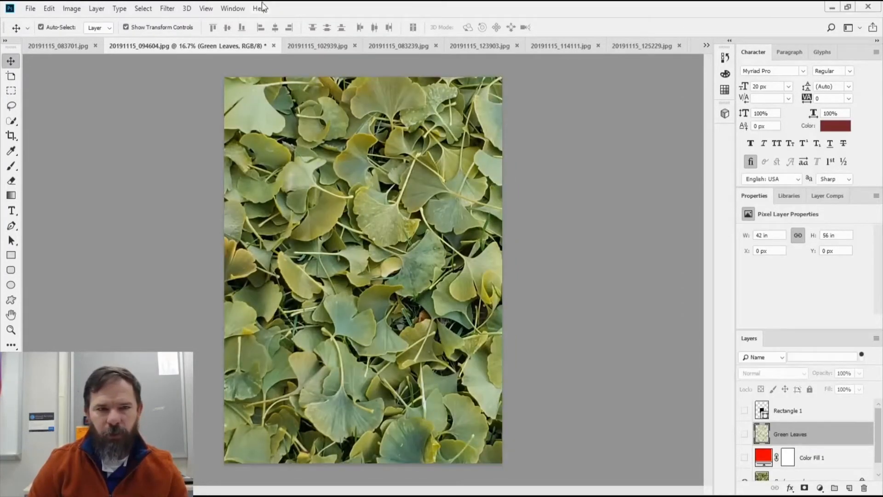
# - Switch to the 20191115_102939.jpg document and duplicate its Background layer under the suggested name
pyautogui.click(316, 45)
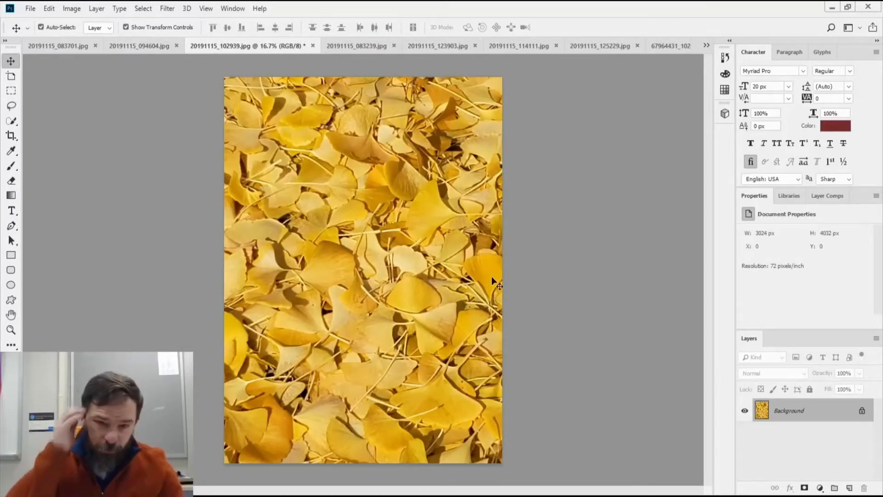
pyautogui.rightClick(794, 411)
pyautogui.click(806, 291)
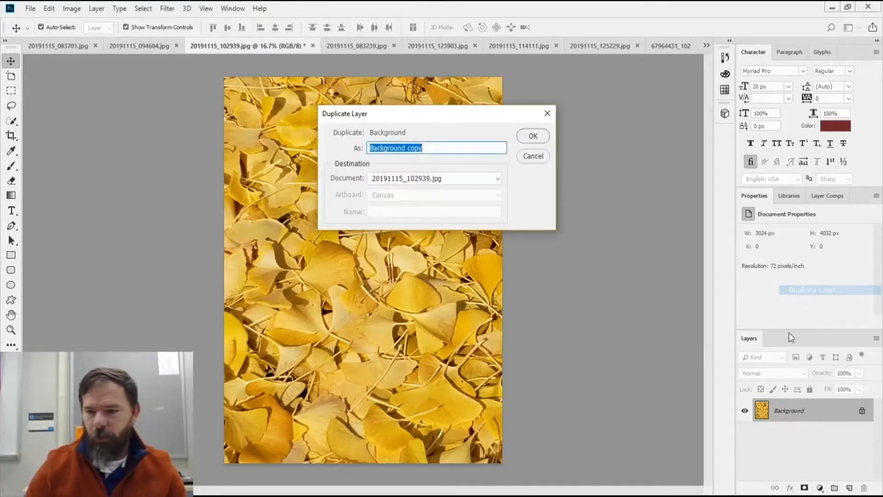
pyautogui.click(520, 139)
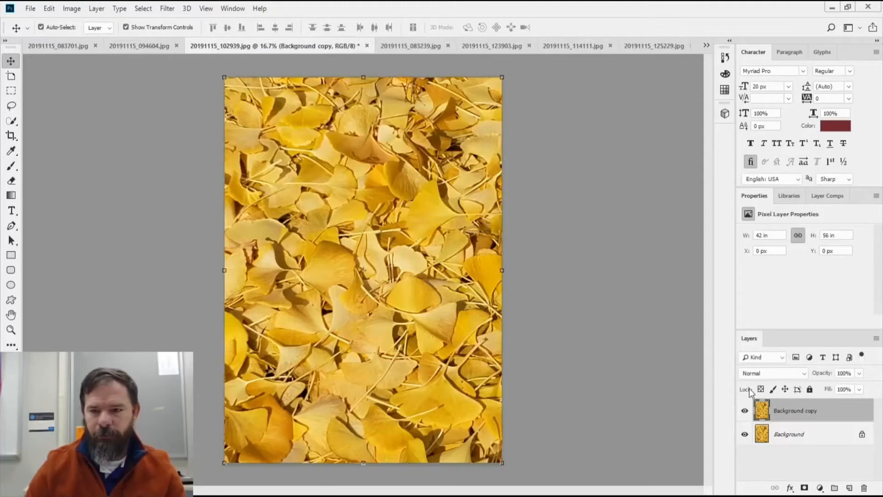
# - Add a layer mask to Background copy and refine it with a Color Range sampled from a yellow leaf at fuzziness 40
pyautogui.click(804, 488)
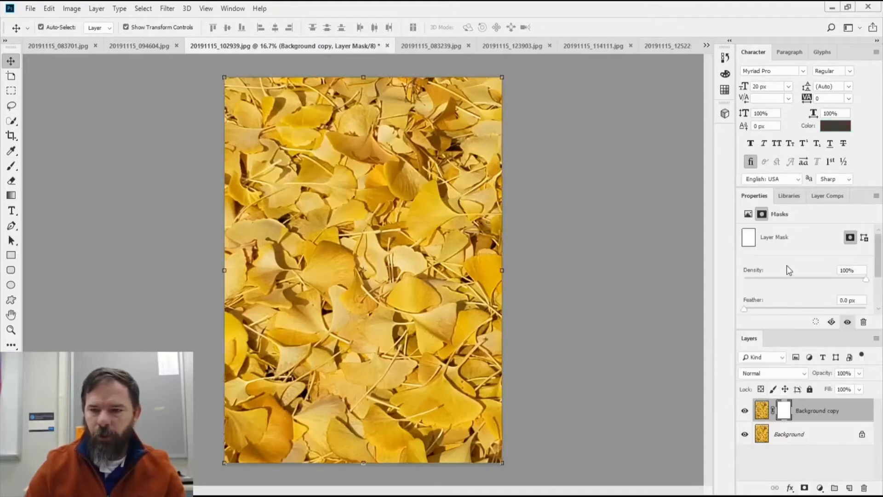
pyautogui.scroll(-2, 787, 272)
pyautogui.click(834, 298)
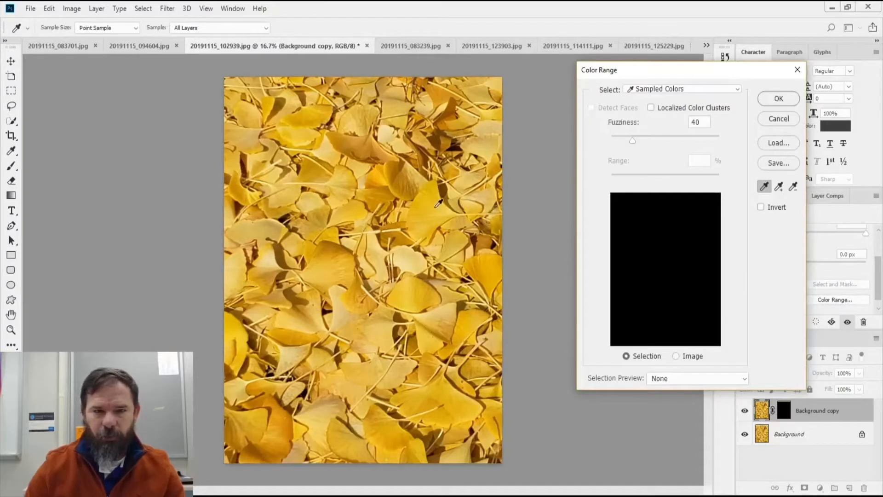
pyautogui.click(435, 203)
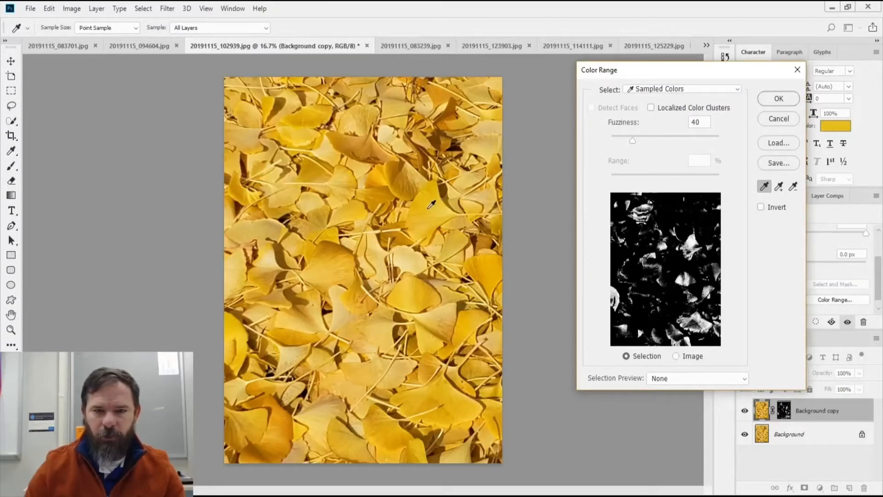
pyautogui.click(339, 176)
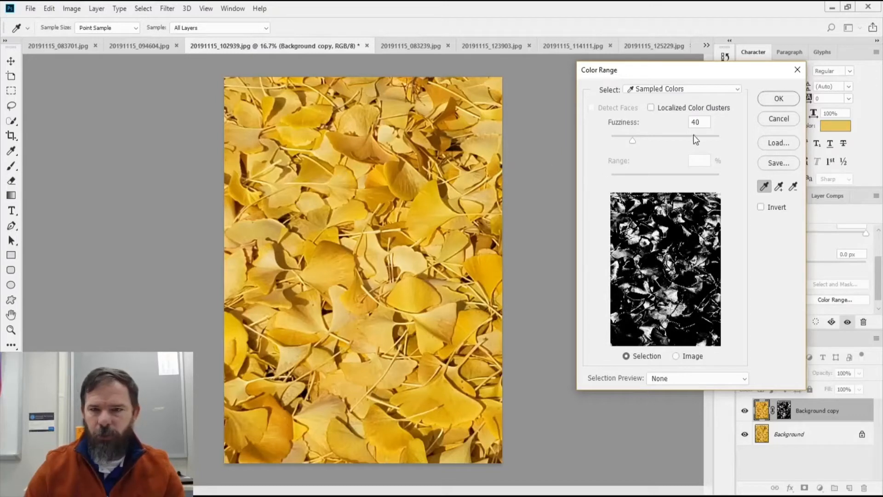
pyautogui.click(778, 98)
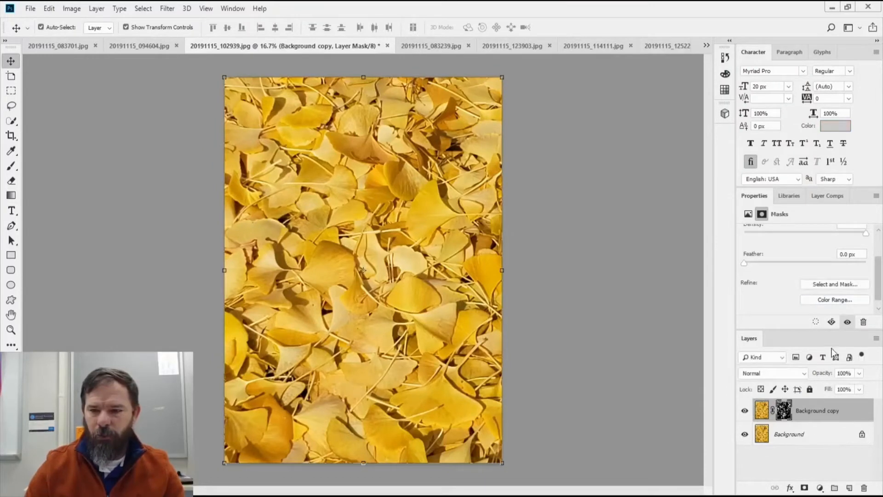
# - Apply the layer mask to Background copy and check its remaining pixels with the Background layer briefly hidden
pyautogui.click(831, 321)
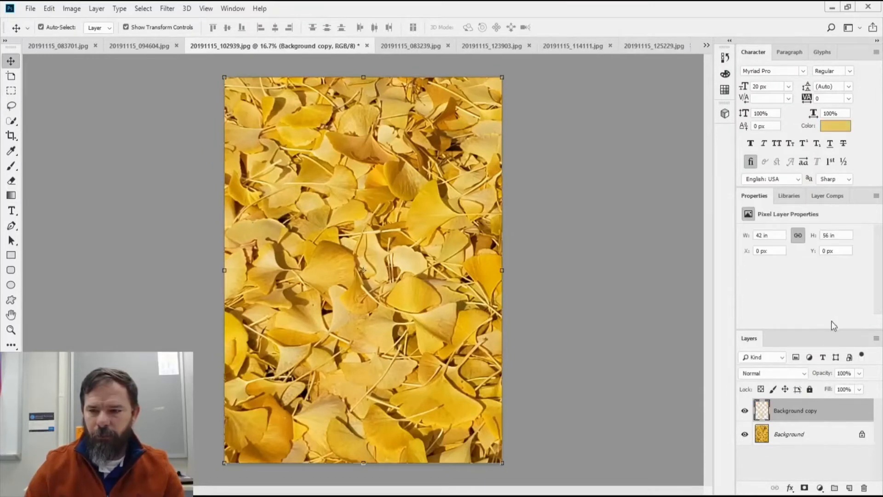
pyautogui.click(744, 435)
pyautogui.click(744, 434)
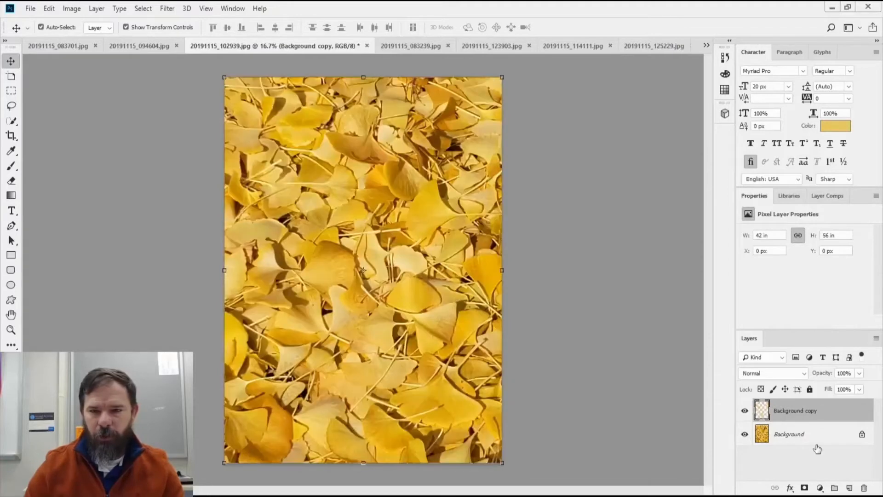
# - Duplicate the Background layer again and hide the Background and Background copy layers
pyautogui.click(818, 434)
pyautogui.rightClick(818, 433)
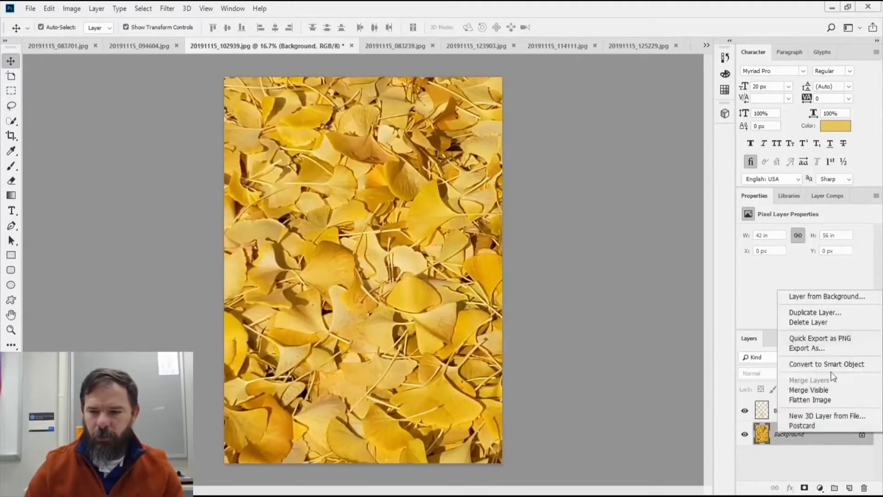
pyautogui.click(815, 312)
pyautogui.click(533, 135)
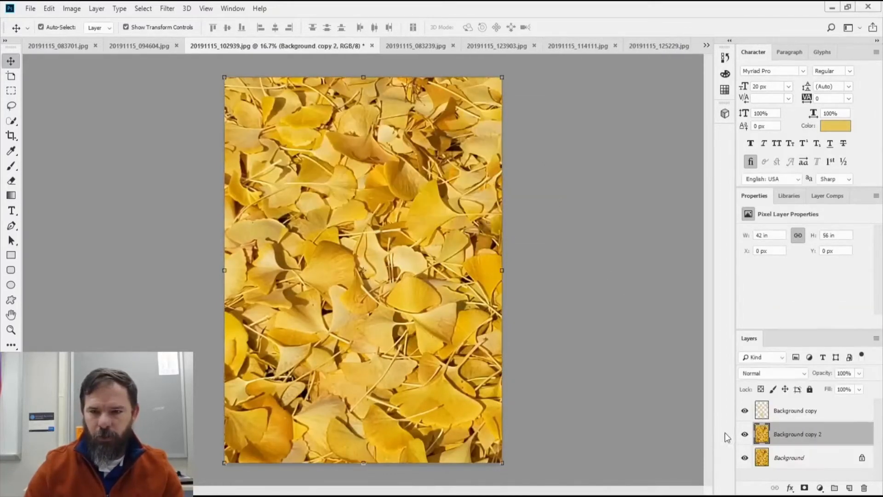
pyautogui.click(744, 457)
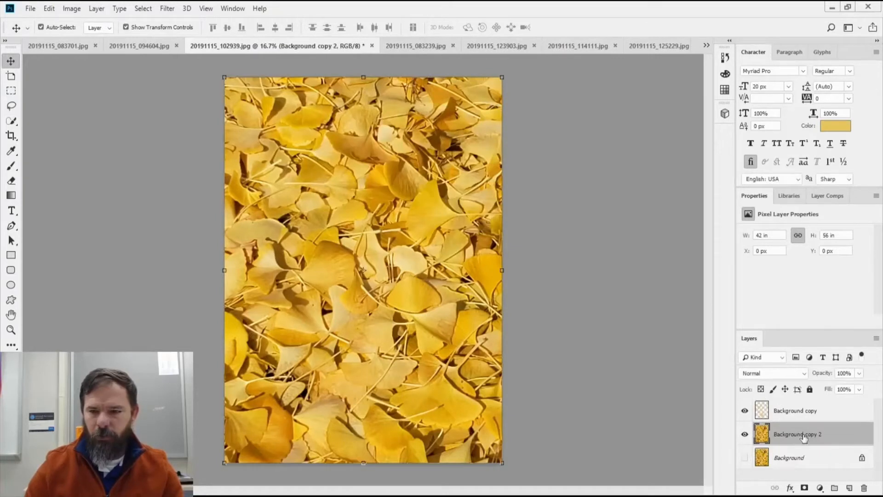
pyautogui.click(745, 410)
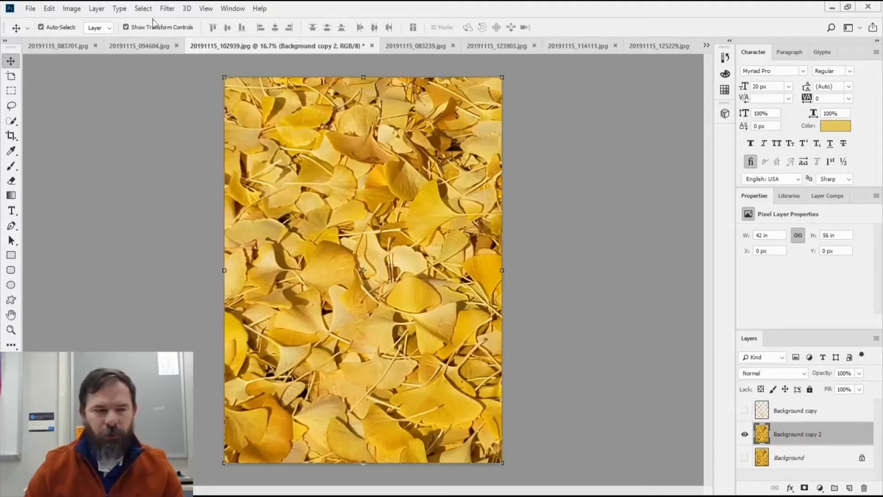
# - Darken the Background copy 2 layer with a Brightness/Contrast adjustment, setting the brightness to -90
pyautogui.click(96, 8)
pyautogui.moveTo(74, 10)
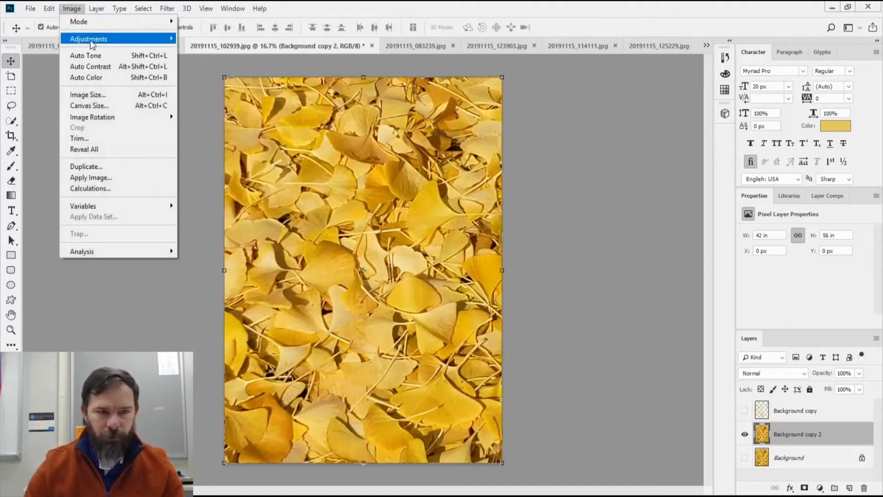
pyautogui.moveTo(89, 39)
pyautogui.click(197, 36)
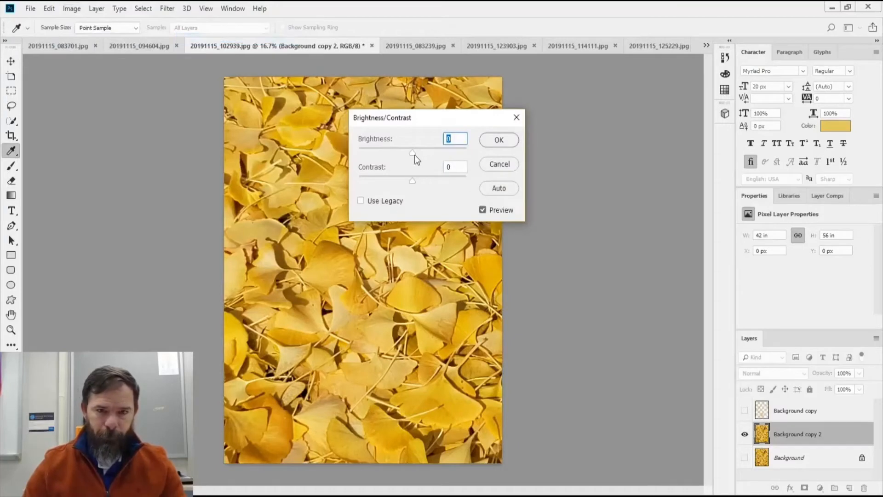
pyautogui.moveTo(408, 154); pyautogui.dragTo(380, 156)
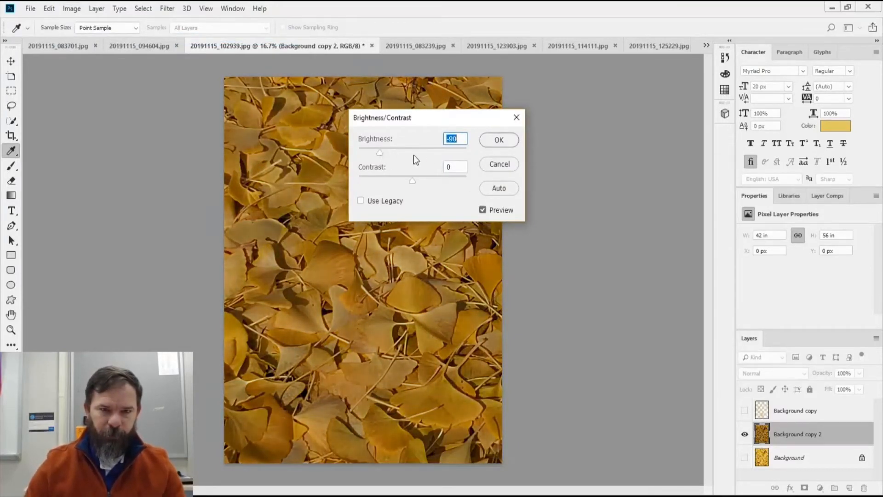
pyautogui.press('Return')
pyautogui.press('v')
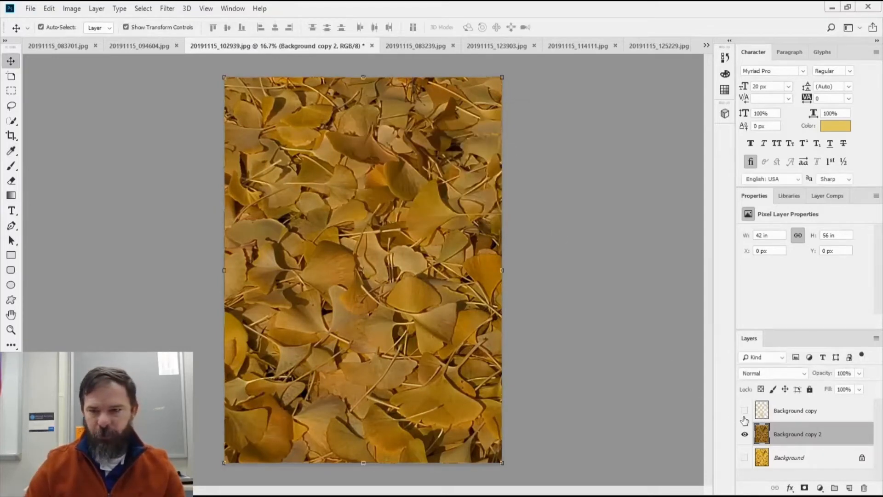
# - Show the Background copy layer and compare the darkened image with and without it
pyautogui.click(745, 411)
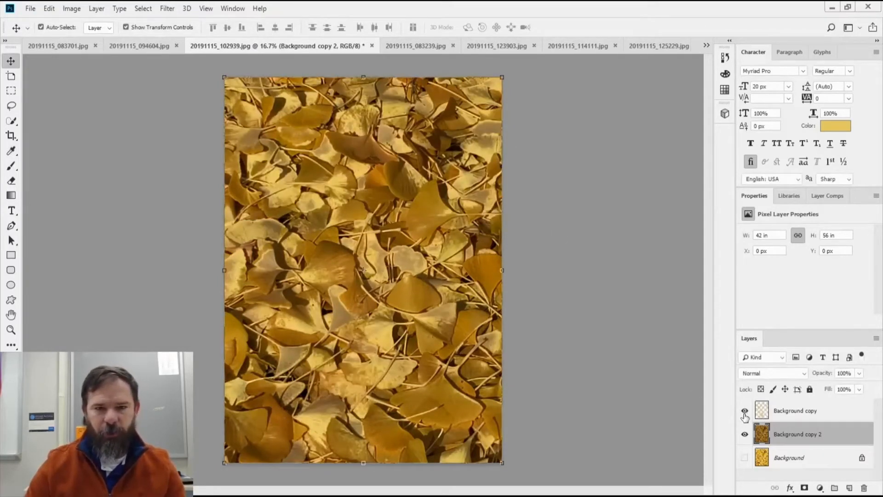
pyautogui.click(744, 415)
pyautogui.click(744, 415)
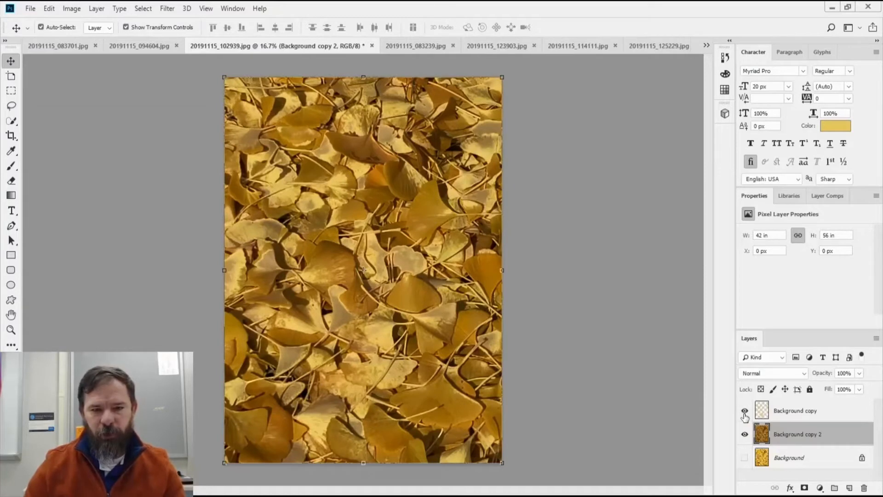
pyautogui.click(744, 415)
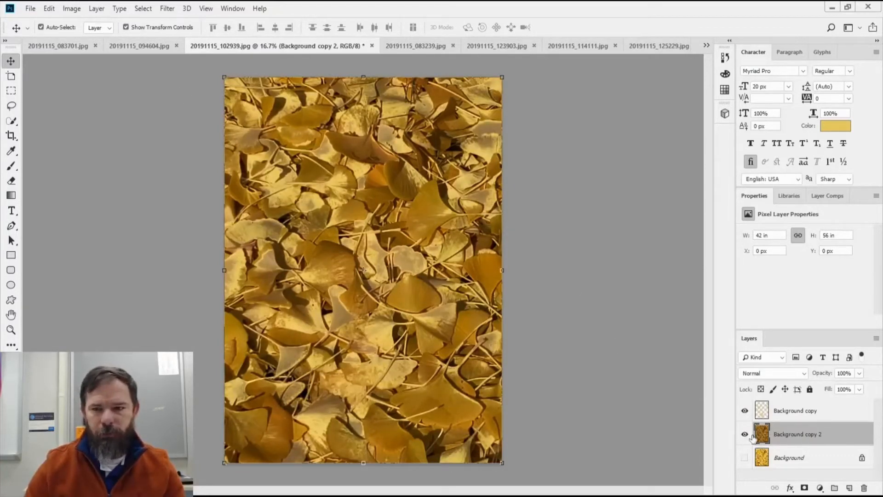
# - Undo the brightness change by returning the document history to the second Duplicate Layer state
pyautogui.click(724, 59)
pyautogui.click(648, 138)
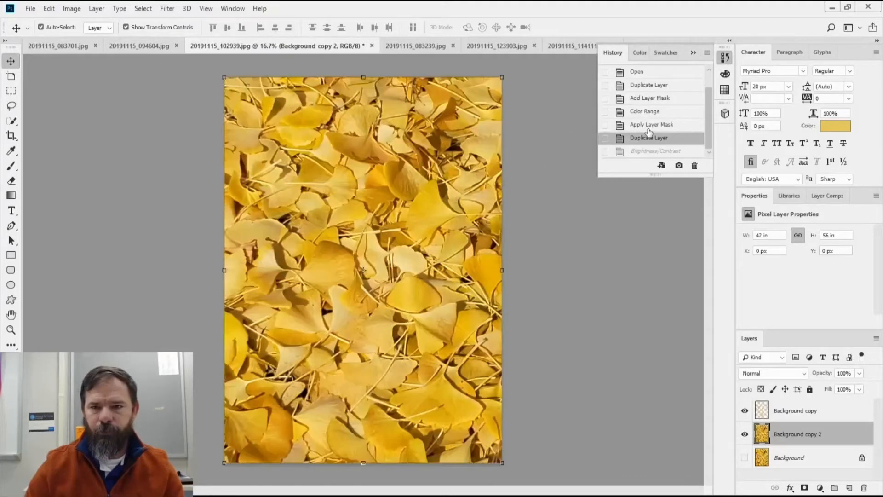
pyautogui.click(649, 123)
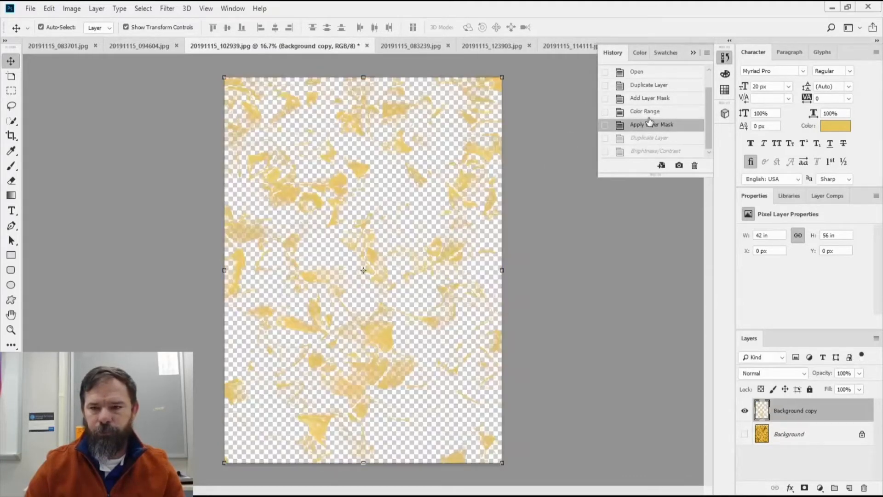
pyautogui.click(648, 138)
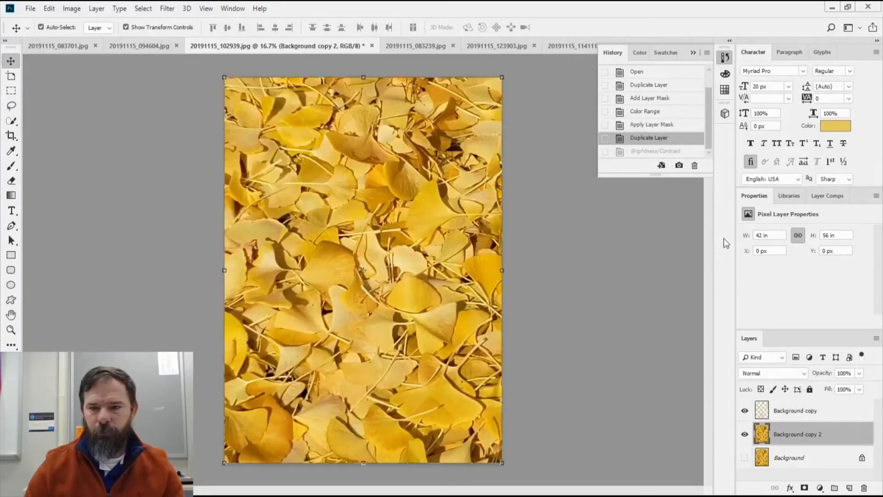
# - Brighten the Background copy layer with a Brightness/Contrast adjustment, setting the brightness to 20
pyautogui.click(799, 419)
pyautogui.click(787, 437)
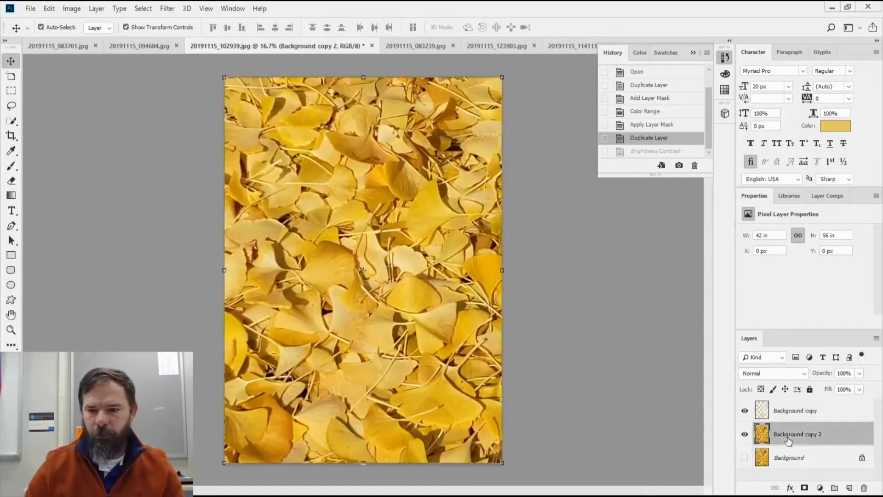
pyautogui.click(793, 419)
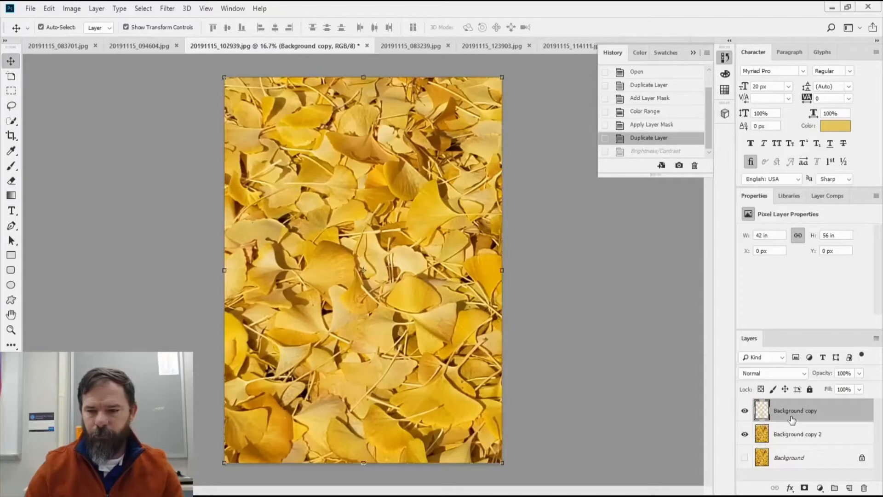
pyautogui.click(74, 8)
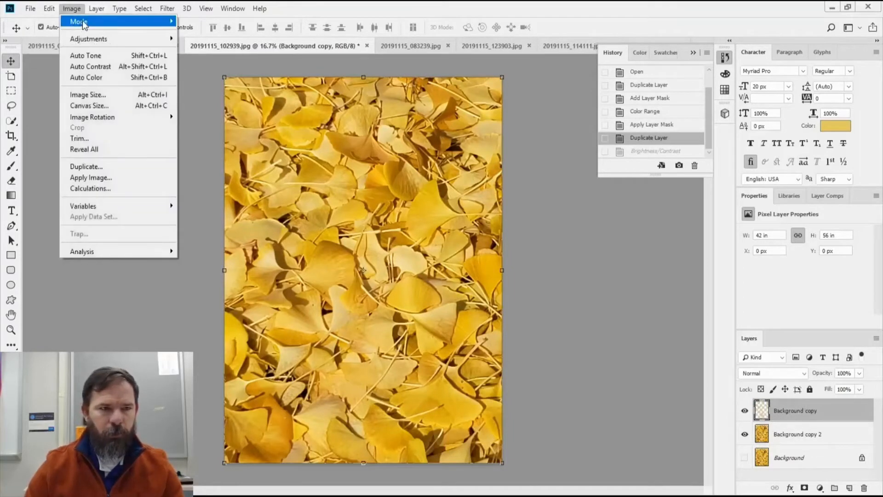
pyautogui.moveTo(81, 38)
pyautogui.click(208, 40)
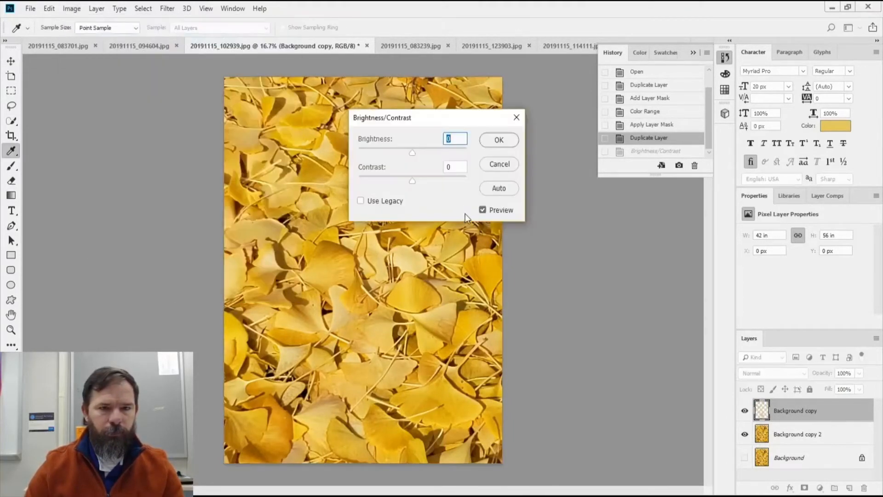
pyautogui.moveTo(412, 153)
pyautogui.mouseDown()
pyautogui.moveTo(431, 152)
pyautogui.moveTo(394, 161)
pyautogui.moveTo(418, 159)
pyautogui.mouseUp()
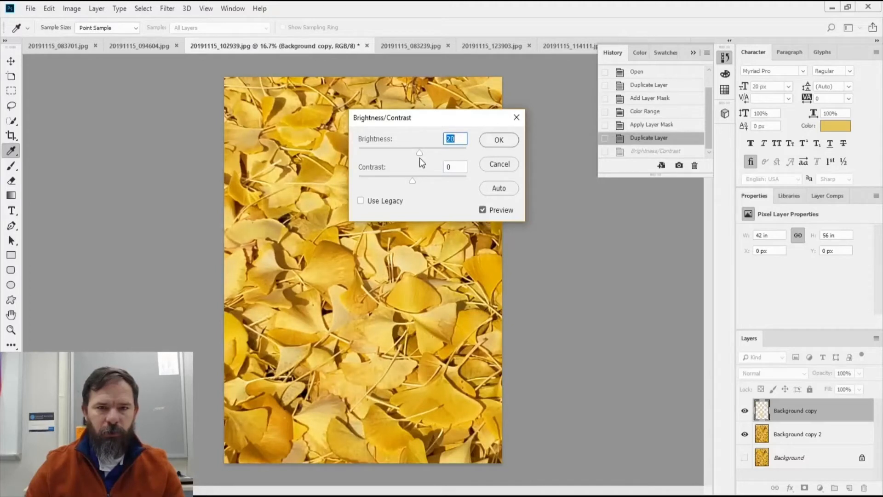
pyautogui.click(502, 142)
pyautogui.press('v')
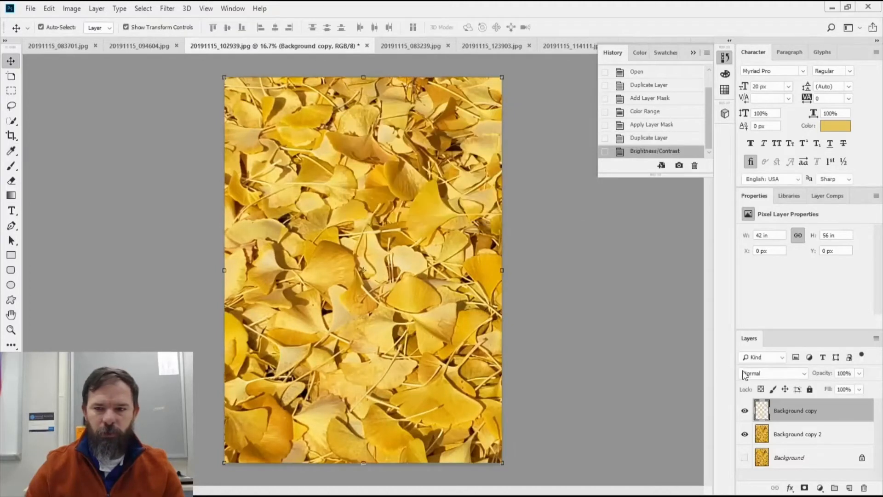
# - Darken the Background copy 2 layer with a Brightness/Contrast adjustment, setting the brightness to -20
pyautogui.click(789, 437)
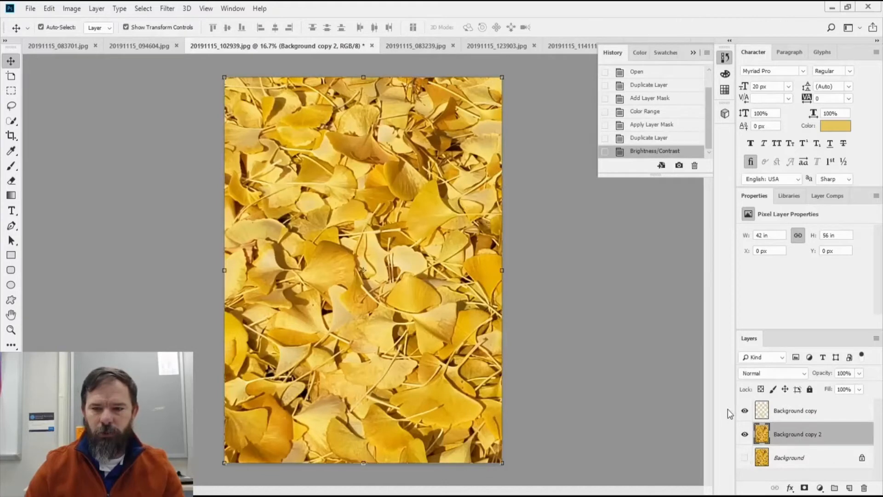
pyautogui.click(72, 9)
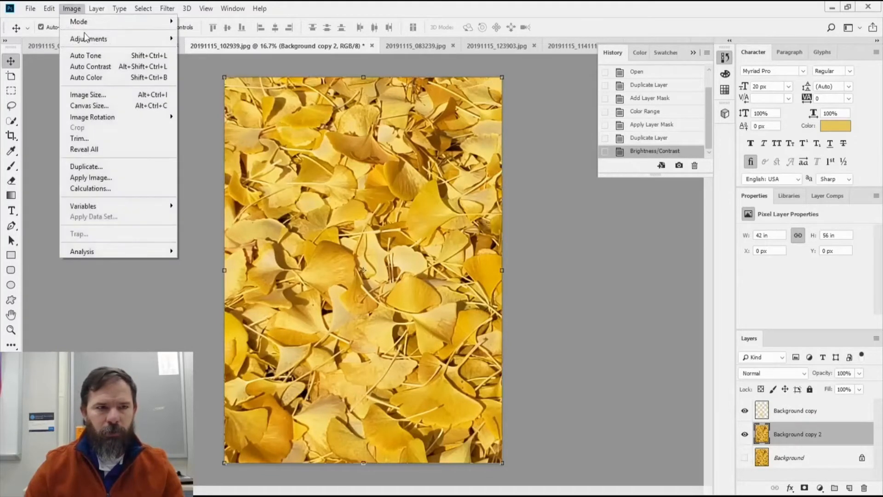
pyautogui.moveTo(147, 41)
pyautogui.click(216, 38)
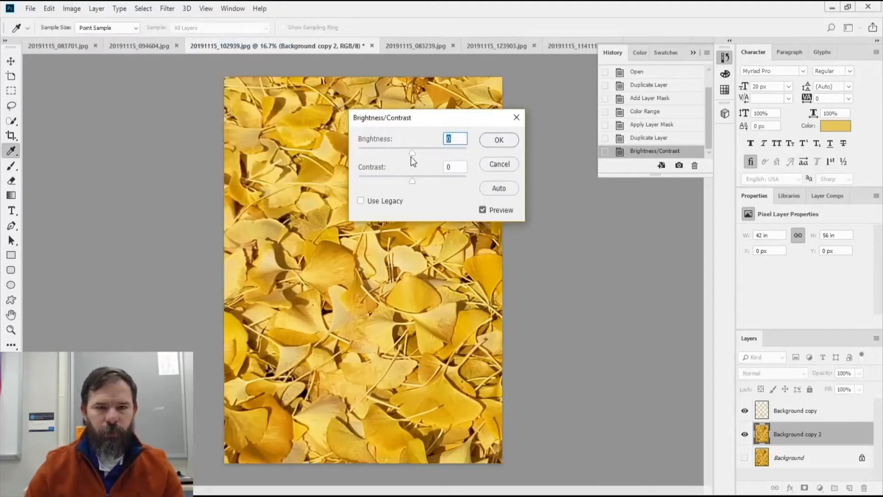
pyautogui.moveTo(411, 153); pyautogui.dragTo(405, 154)
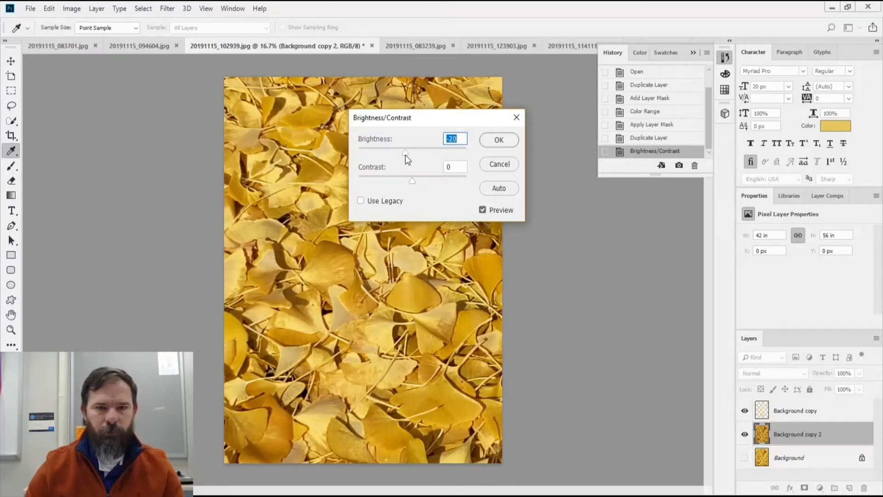
pyautogui.click(498, 140)
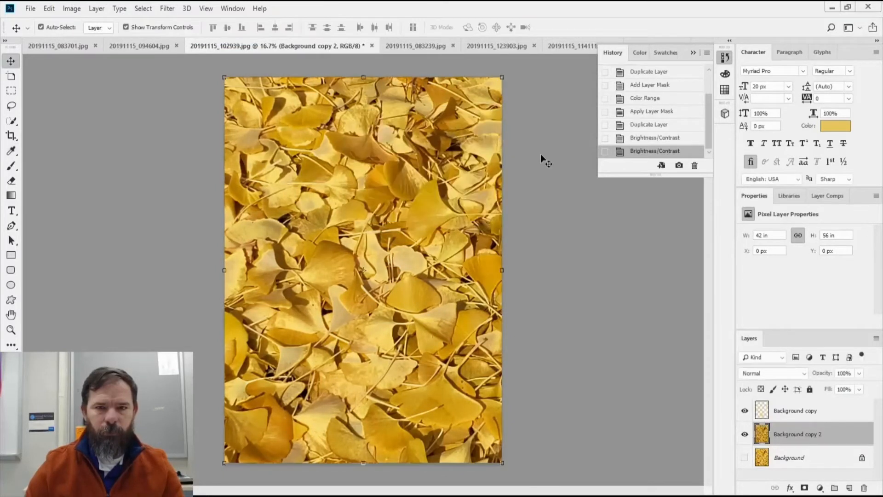
# - Compare the edited image with the original by switching the document history to the Open state and back
pyautogui.scroll(2, 639, 94)
pyautogui.click(638, 81)
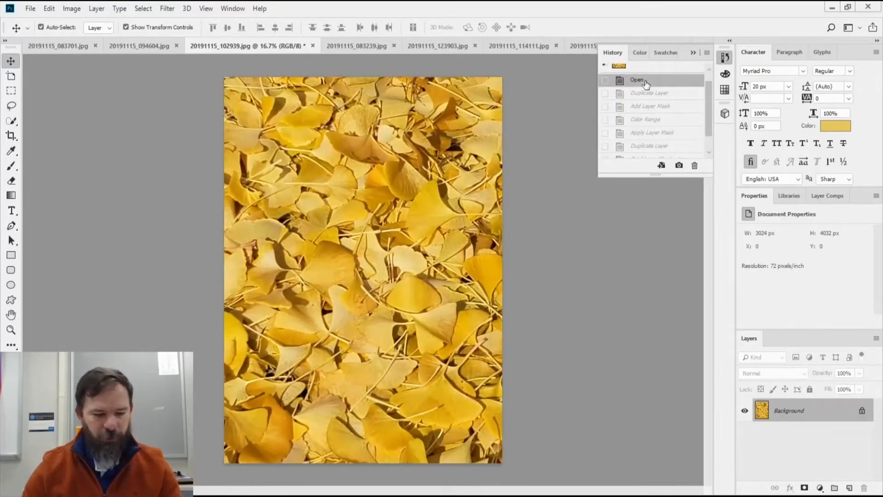
pyautogui.hotkey('ctrl', 'z')
pyautogui.scroll(2, 646, 84)
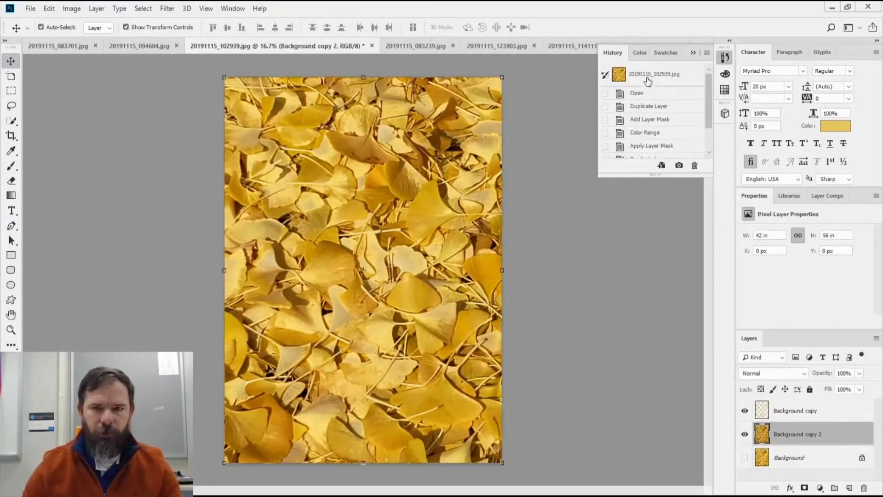
pyautogui.click(635, 93)
pyautogui.hotkey('ctrl', 'z')
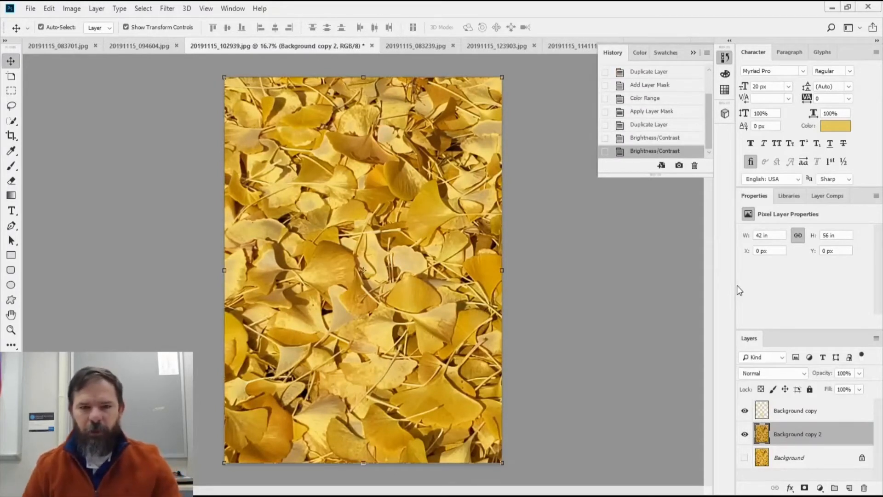
# - Duplicate the Background layer of the green leaf photo 20191115_094604.jpg and hide the original Background layer
pyautogui.rightClick(801, 410)
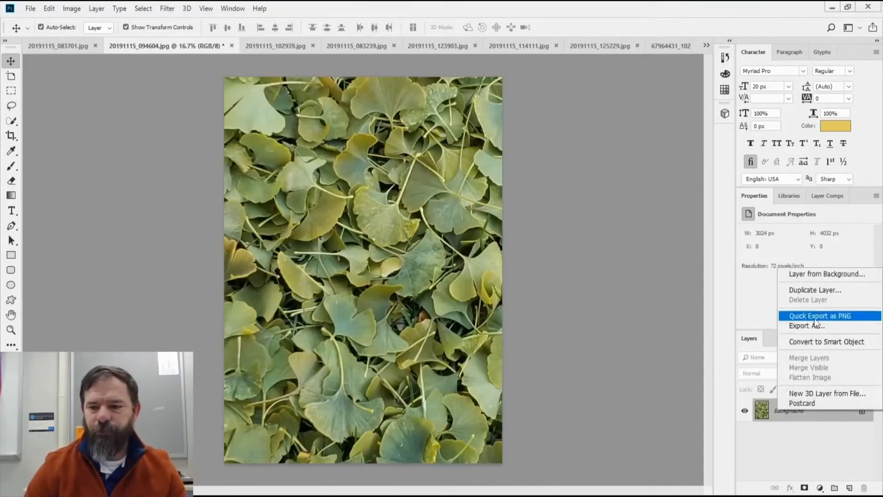
pyautogui.click(807, 289)
pyautogui.click(531, 138)
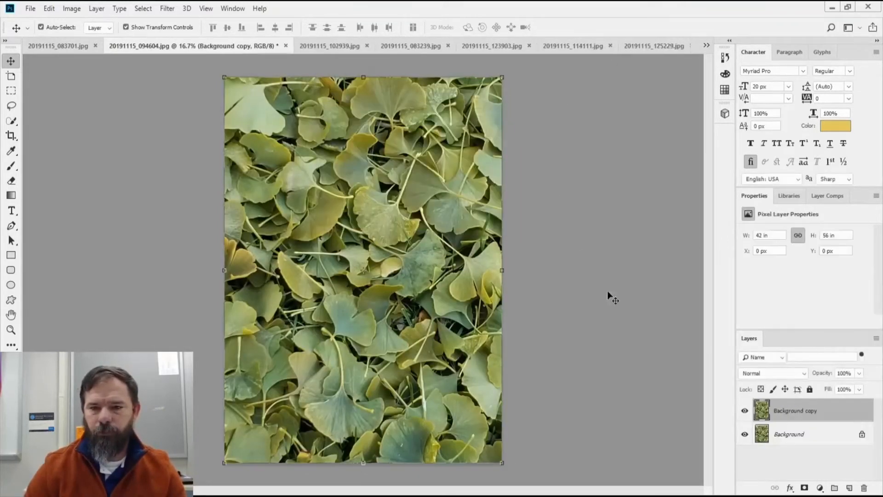
pyautogui.click(745, 433)
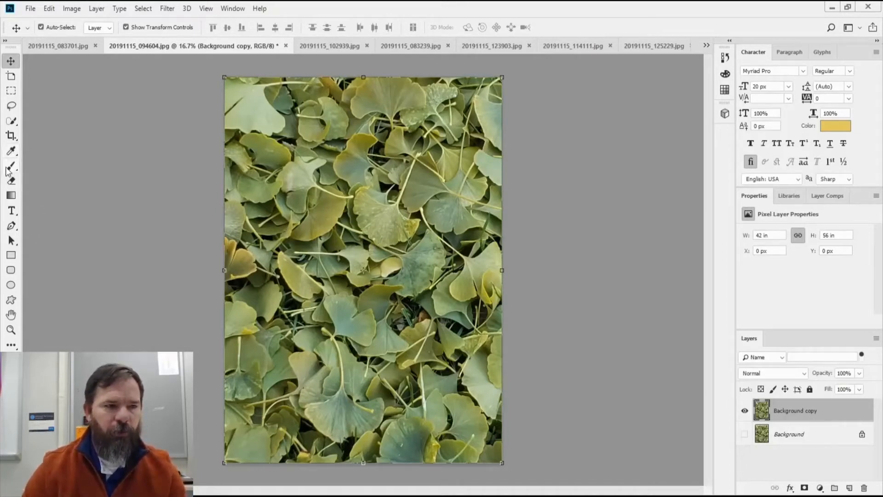
# - Select the cluster of leaves in the middle of the Background copy layer with the Quick Selection tool
pyautogui.click(14, 123)
pyautogui.click(49, 131)
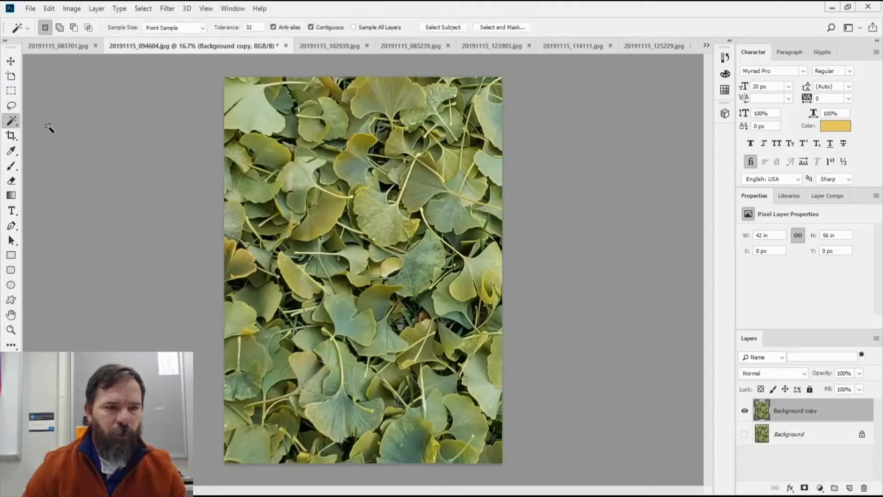
pyautogui.click(11, 122)
pyautogui.click(48, 121)
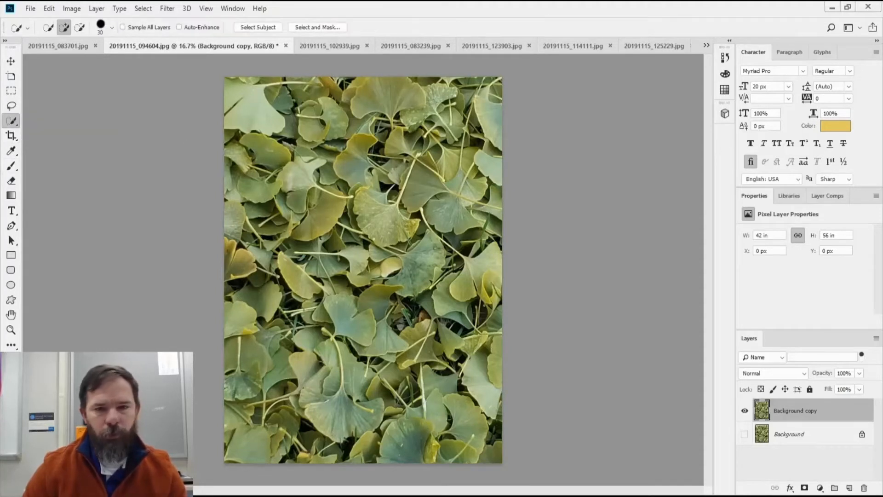
pyautogui.moveTo(388, 221)
pyautogui.mouseDown()
pyautogui.moveTo(346, 274)
pyautogui.moveTo(354, 321)
pyautogui.mouseUp()
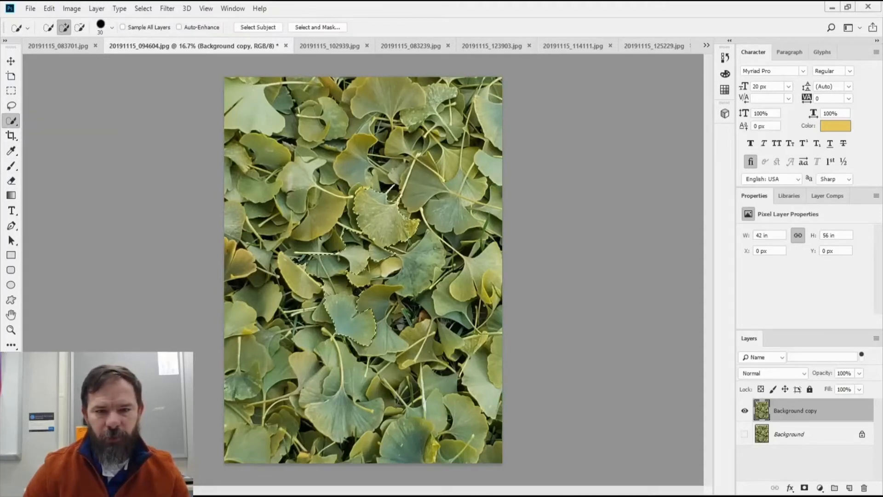
pyautogui.moveTo(394, 273)
pyautogui.mouseDown()
pyautogui.moveTo(424, 289)
pyautogui.moveTo(414, 246)
pyautogui.mouseUp()
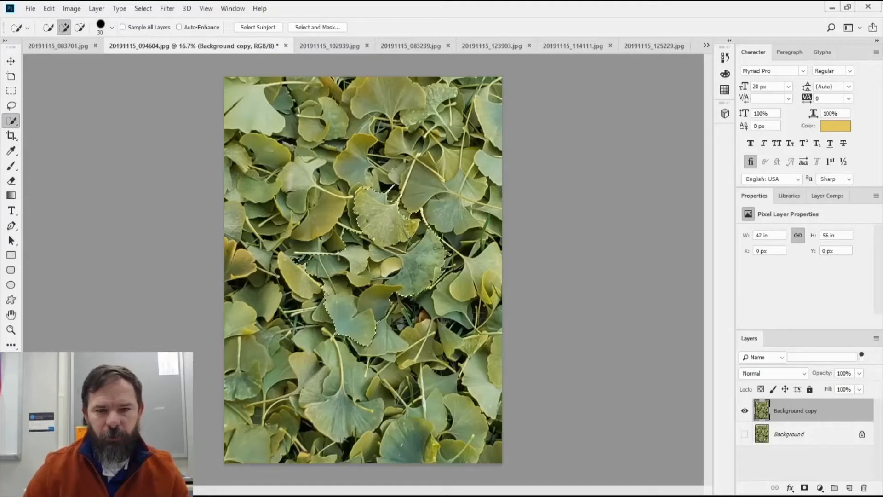
pyautogui.moveTo(367, 220); pyautogui.dragTo(352, 219)
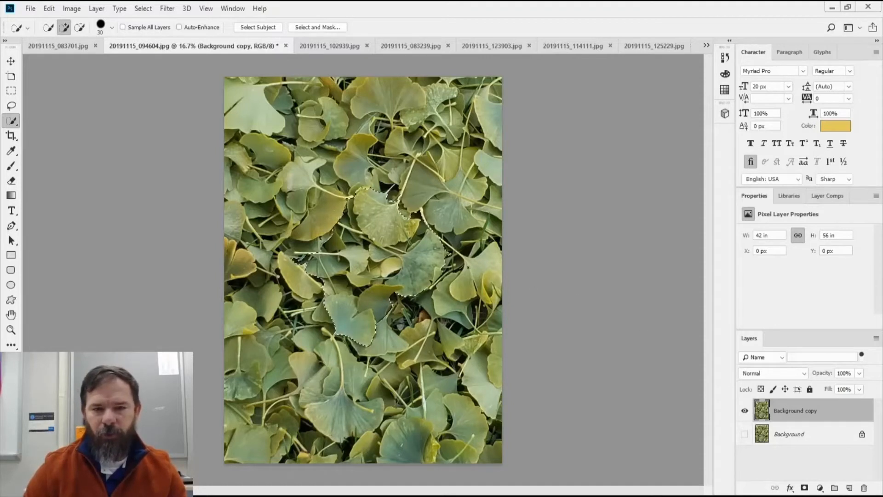
# - Refine the leaf selection in Select and Mask, setting Smooth to 8 and Feather to 2.6 px
pyautogui.rightClick(394, 254)
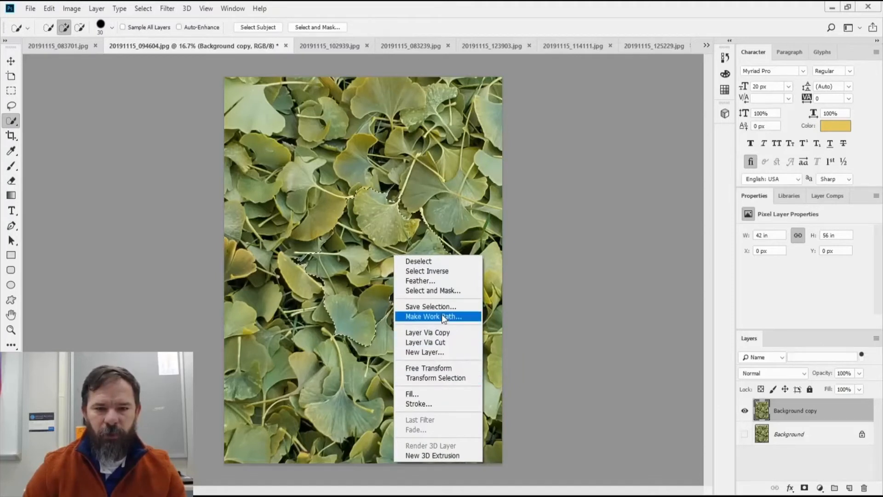
pyautogui.click(435, 290)
pyautogui.scroll(-3, 803, 383)
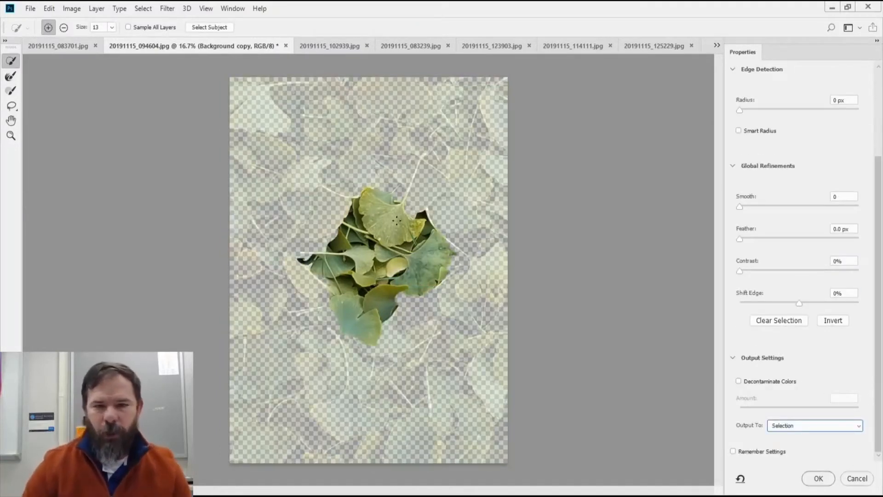
pyautogui.moveTo(748, 204); pyautogui.dragTo(749, 208)
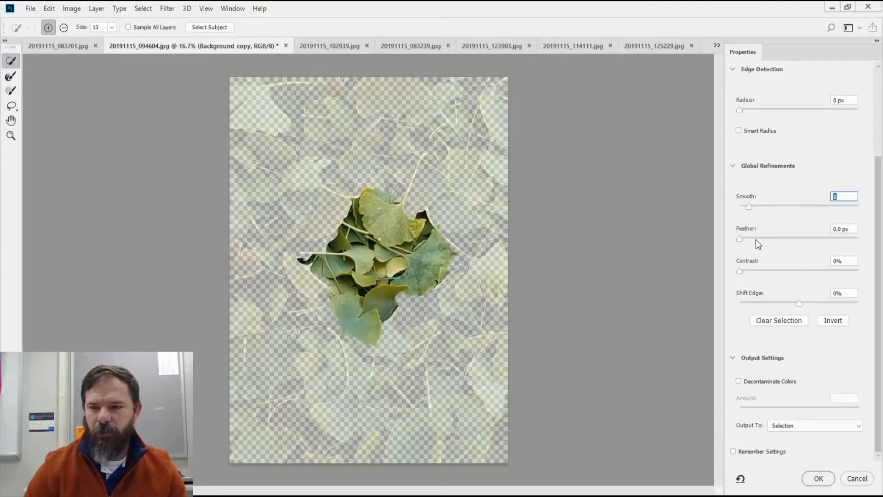
pyautogui.moveTo(755, 239); pyautogui.dragTo(749, 236)
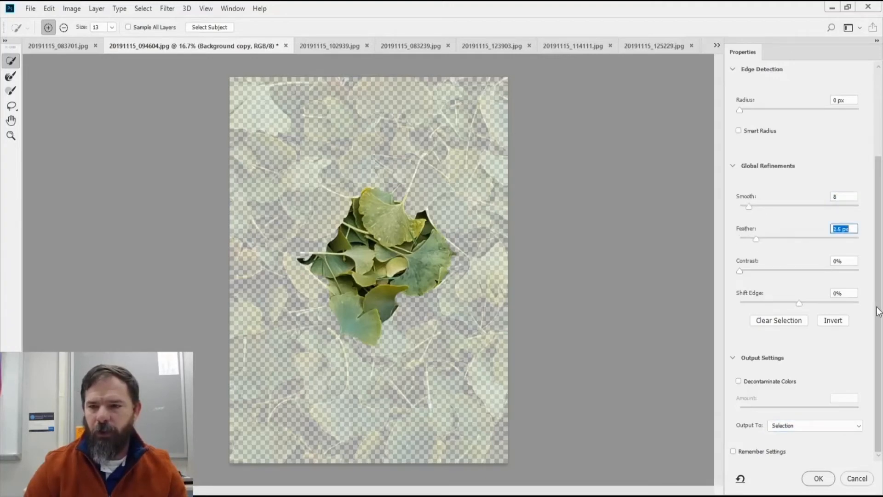
pyautogui.moveTo(877, 308)
pyautogui.mouseDown()
pyautogui.moveTo(878, 230)
pyautogui.moveTo(876, 317)
pyautogui.mouseUp()
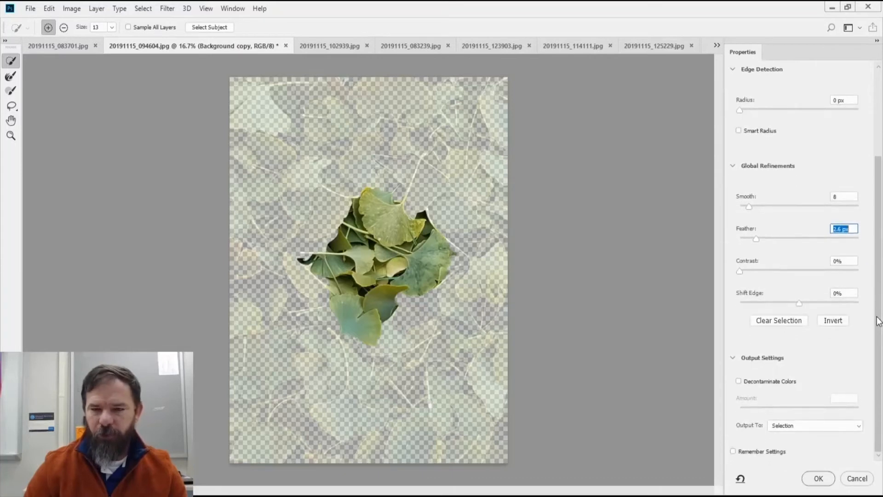
# - Output the refined leaf selection to a New Layer with Layer Mask
pyautogui.click(797, 432)
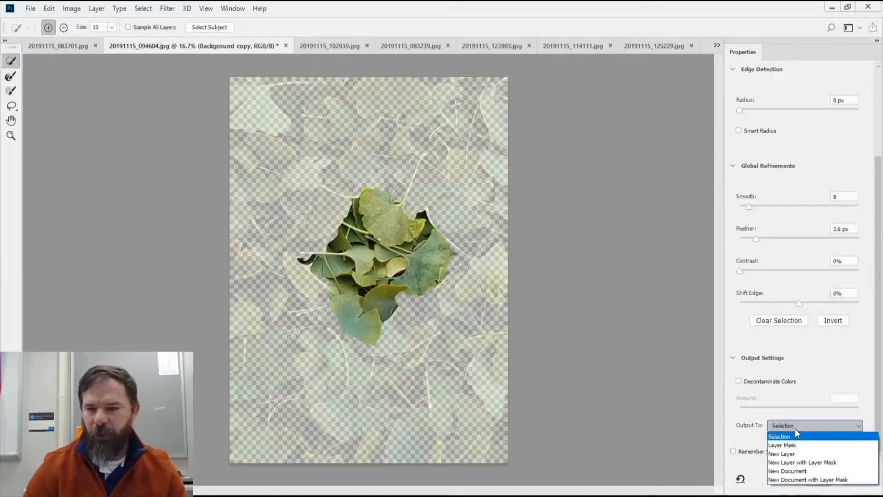
pyautogui.click(805, 463)
pyautogui.click(818, 478)
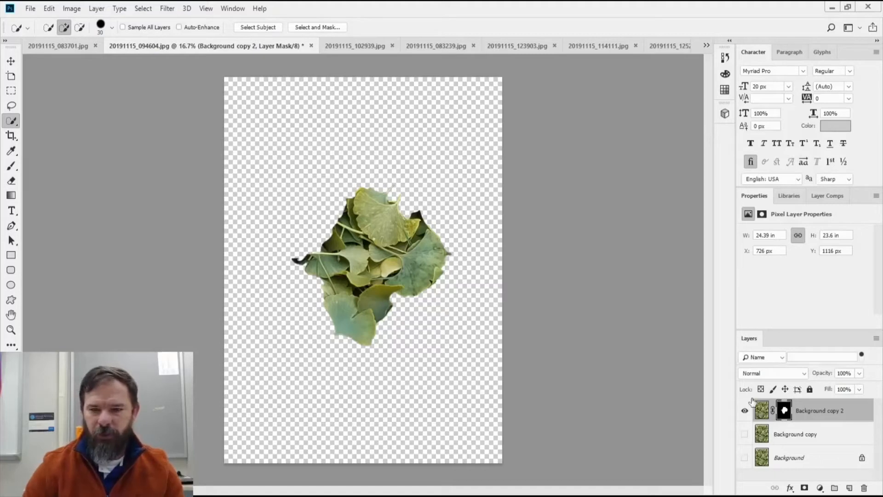
# - Compare the masked Background copy 2 layer with the full Background copy layer by toggling their visibility
pyautogui.click(745, 411)
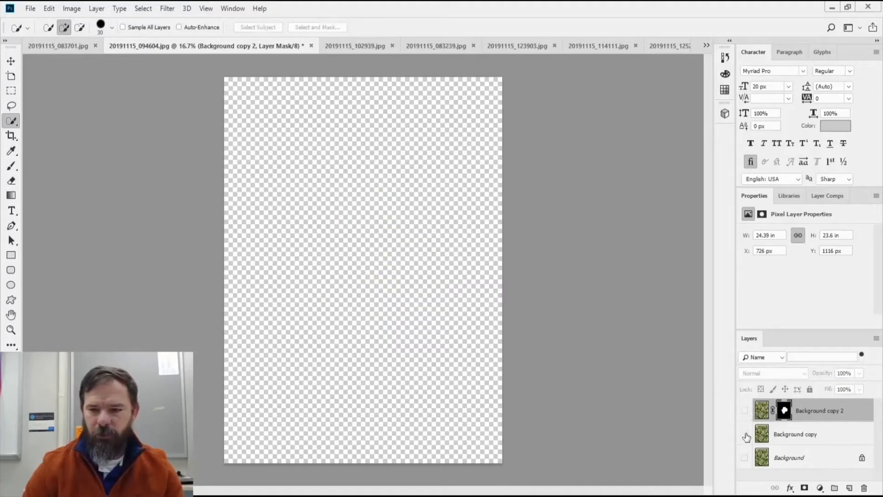
pyautogui.click(745, 434)
pyautogui.click(744, 435)
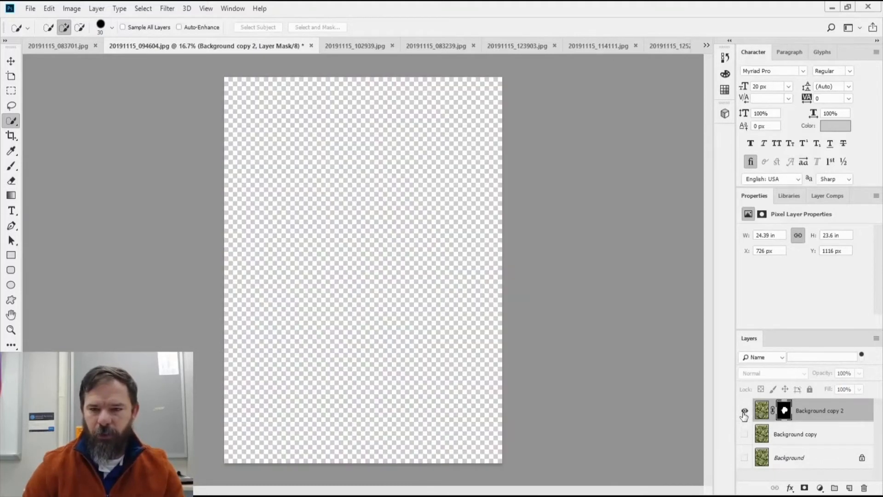
pyautogui.click(745, 411)
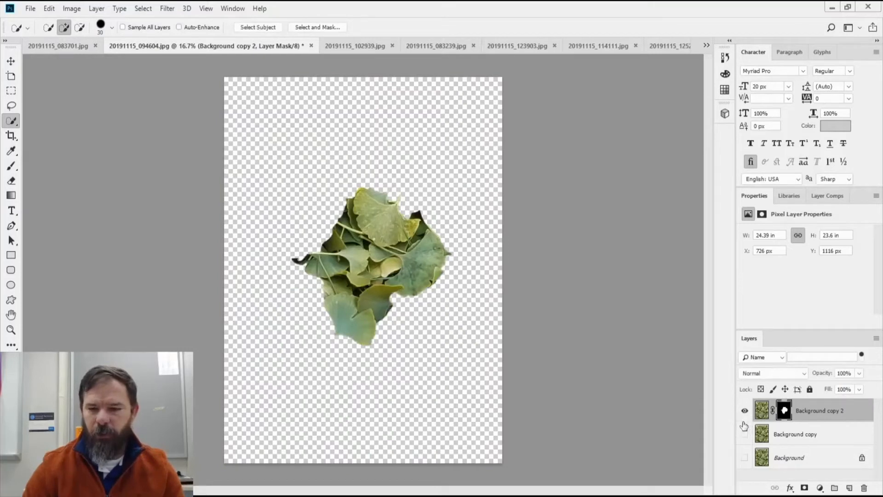
# - Hide the Background copy 2 layer, then select the Background copy layer and make it visible
pyautogui.click(745, 411)
pyautogui.click(803, 442)
pyautogui.click(745, 435)
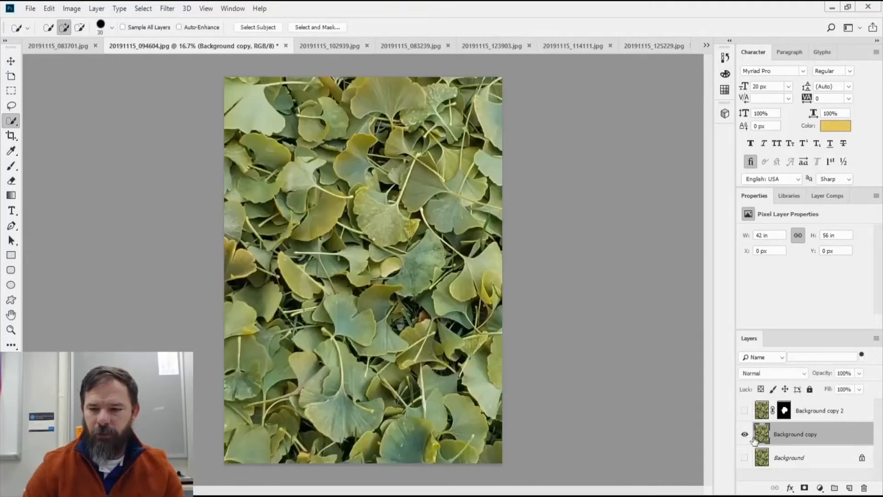
# - Apply a Gaussian Blur with a radius of 9.6 pixels to the Background copy layer
pyautogui.click(96, 9)
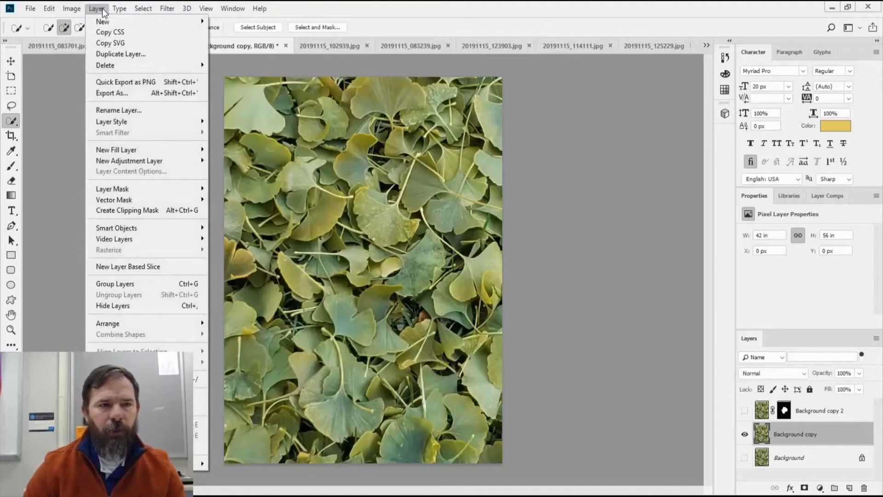
pyautogui.moveTo(172, 10)
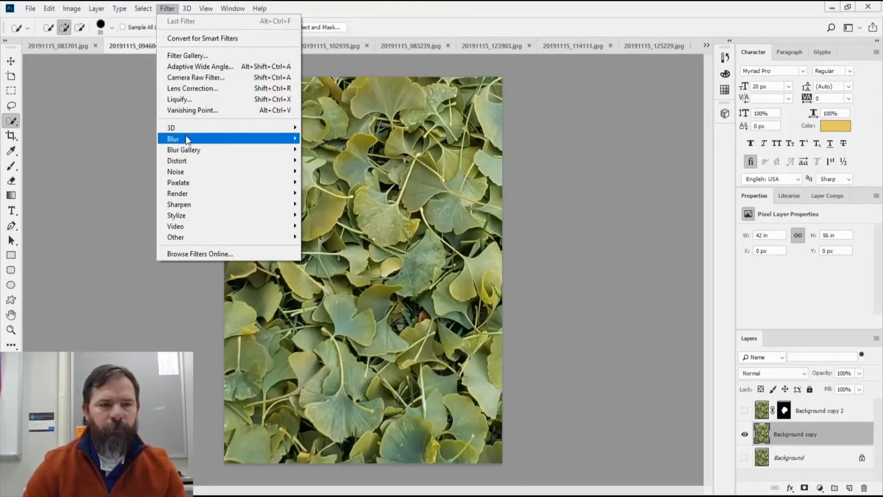
pyautogui.moveTo(186, 138)
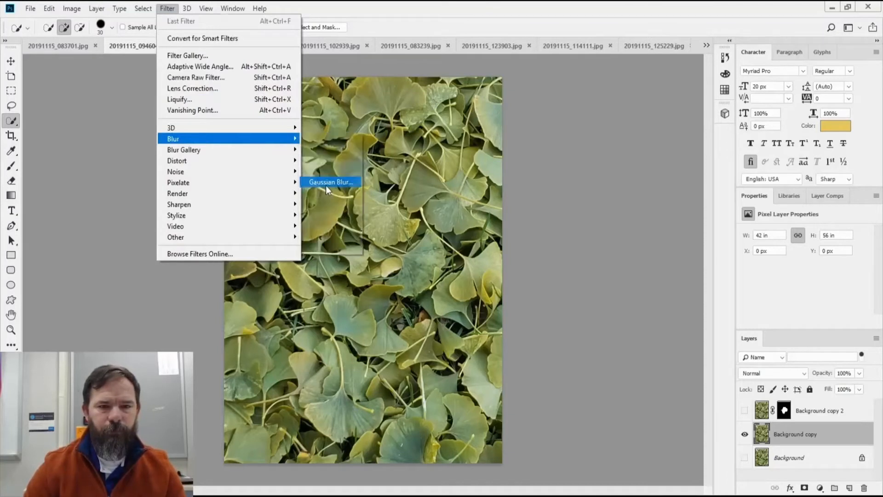
pyautogui.click(326, 183)
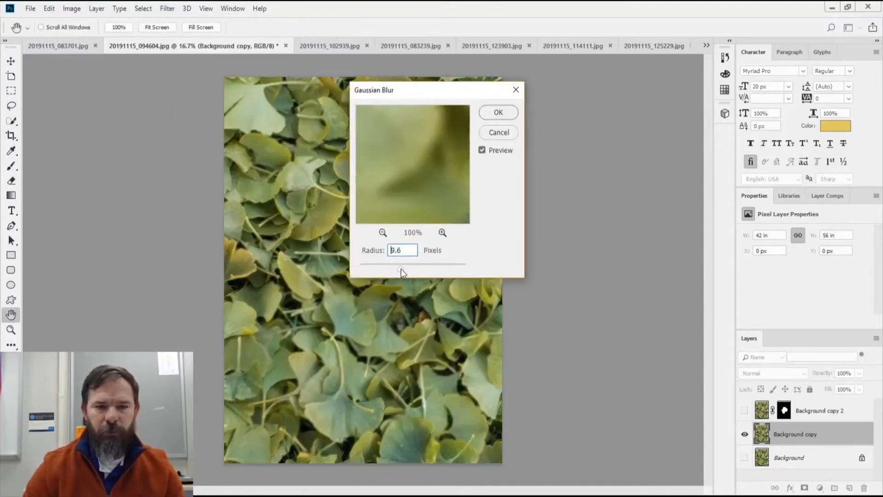
pyautogui.click(499, 113)
pyautogui.press('w')
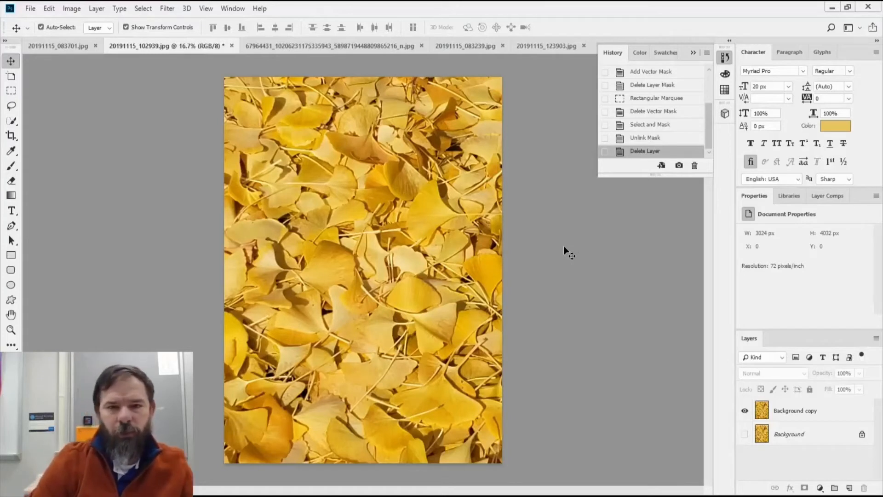
# - Draw a rectangular marquee selection around the middle of the leaf photo and select the Background copy layer
pyautogui.click(13, 94)
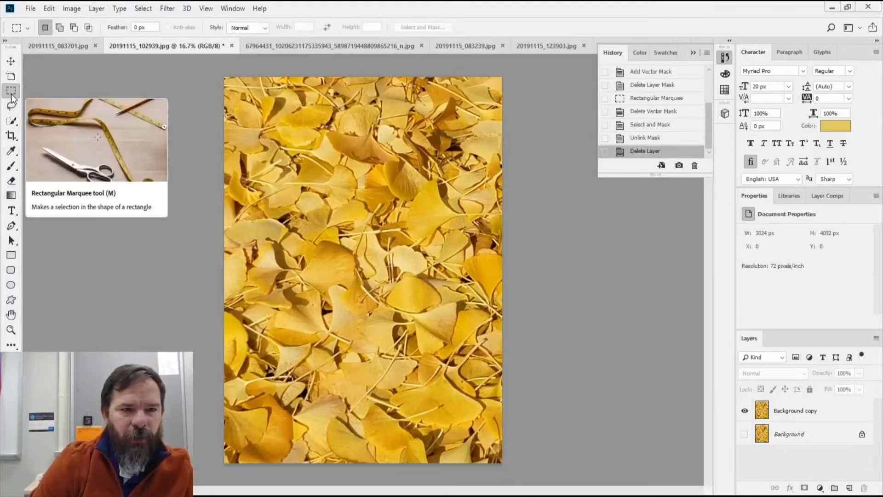
pyautogui.moveTo(306, 197); pyautogui.dragTo(433, 341)
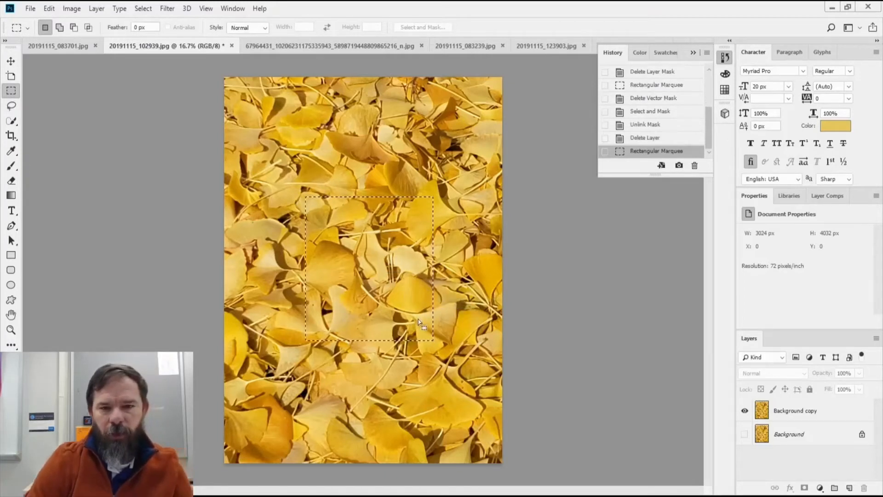
pyautogui.rightClick(388, 271)
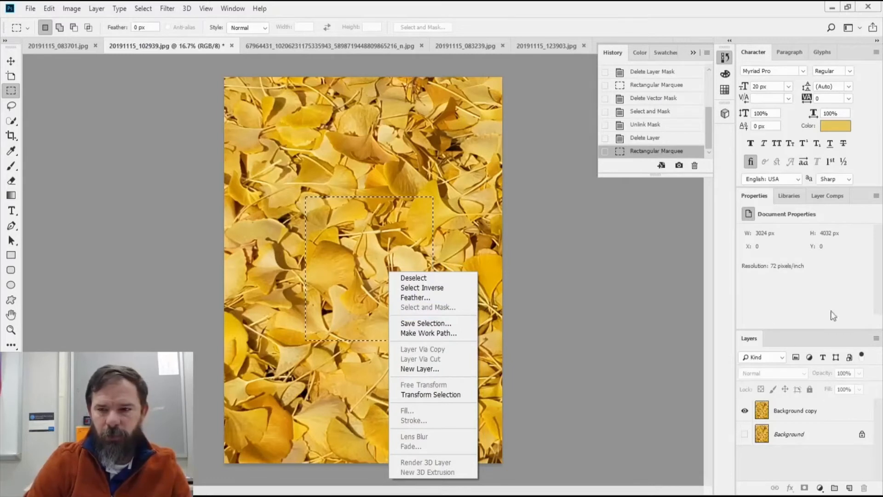
pyautogui.click(835, 411)
pyautogui.click(781, 413)
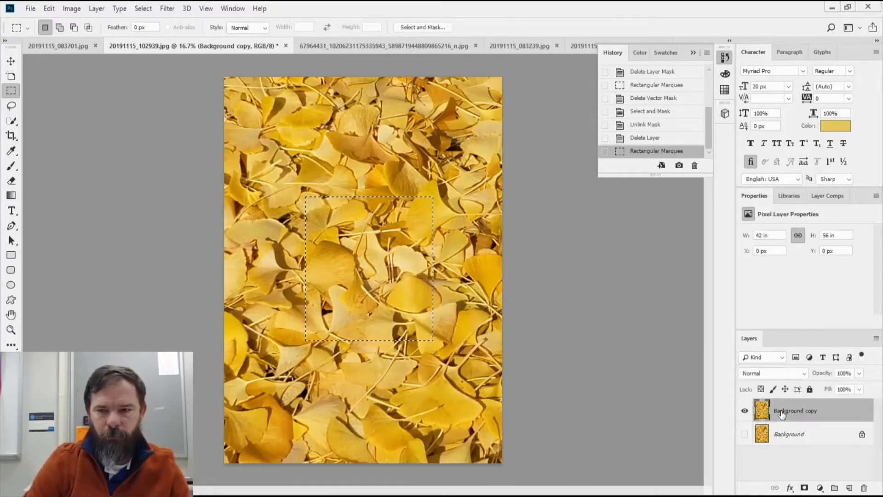
# - Open the rectangular selection in Select and Mask and output it to a New Layer with Layer Mask
pyautogui.rightClick(380, 269)
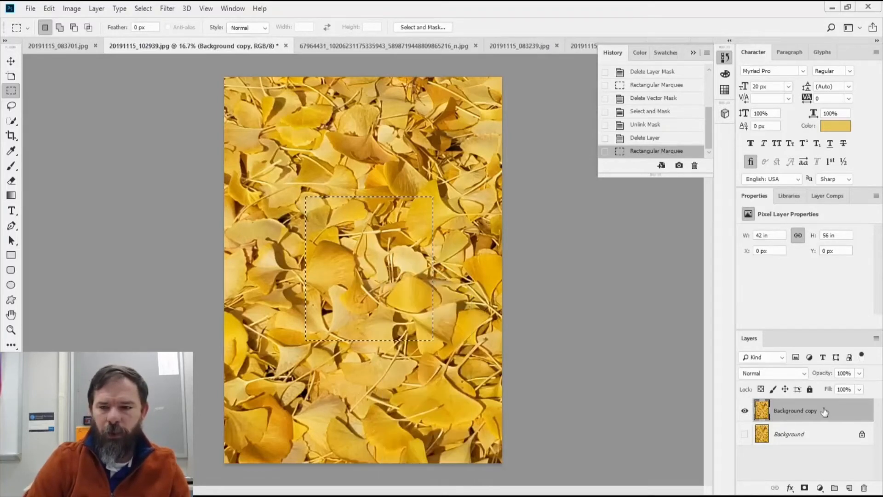
pyautogui.rightClick(375, 292)
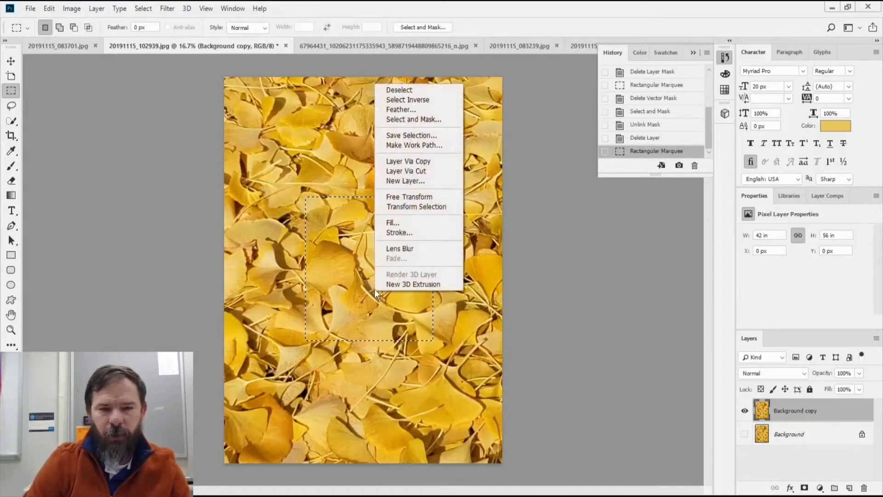
pyautogui.click(404, 121)
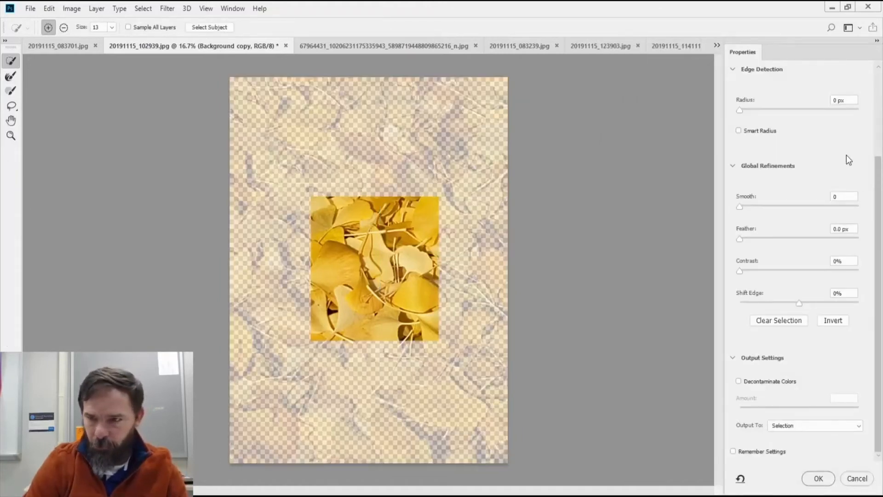
pyautogui.scroll(3, 846, 154)
pyautogui.scroll(-4, 829, 230)
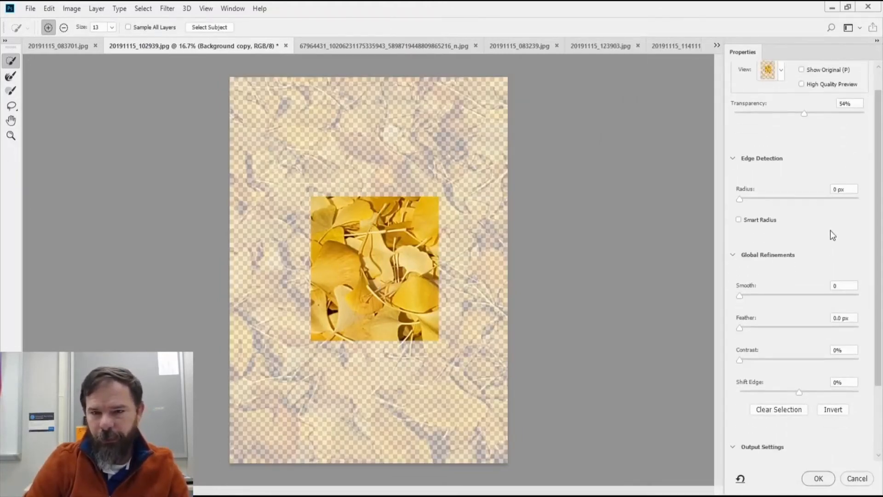
pyautogui.click(787, 425)
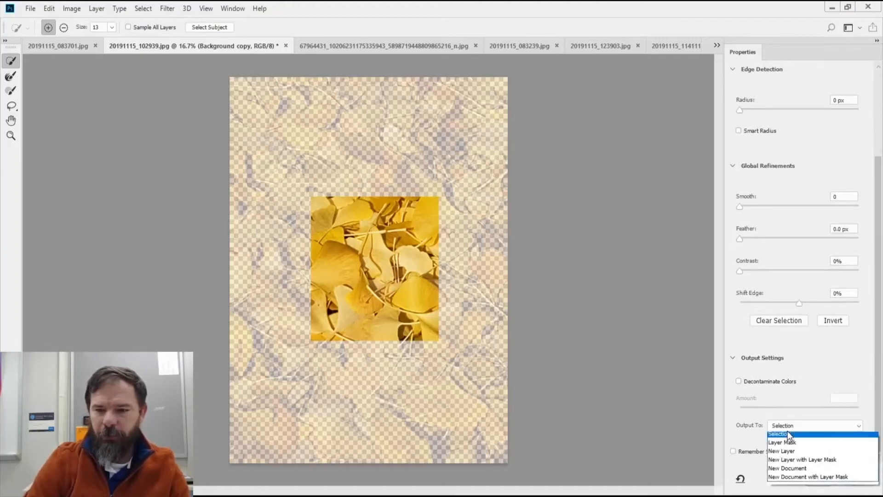
pyautogui.click(795, 463)
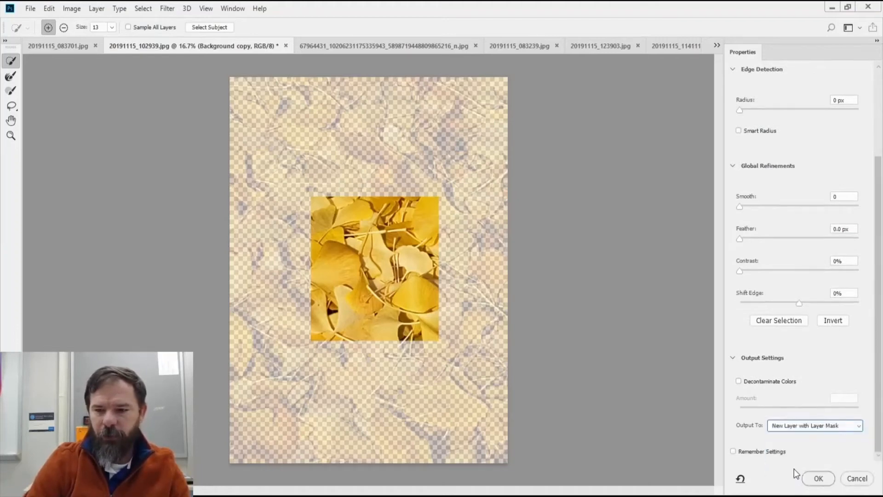
pyautogui.click(818, 478)
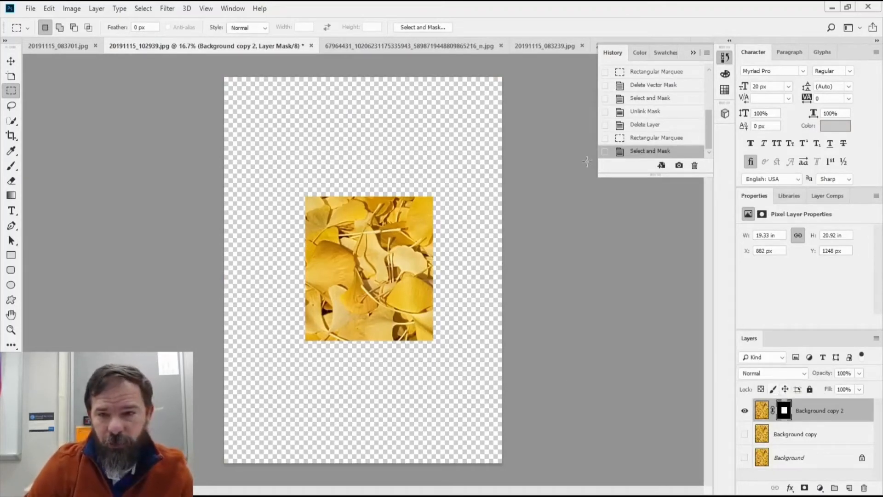
# - Unlink the mask from the Background copy 2 layer and try moving the layer's content independently of it
pyautogui.click(11, 62)
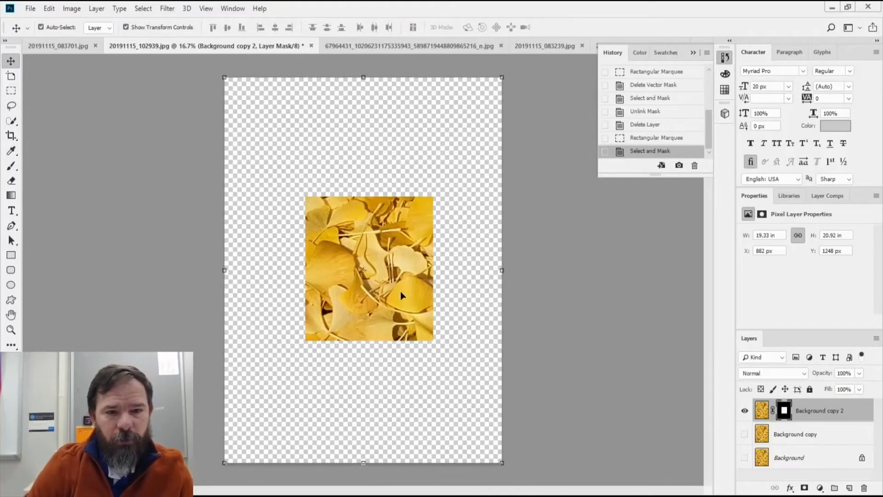
pyautogui.moveTo(387, 243)
pyautogui.mouseDown()
pyautogui.moveTo(389, 274)
pyautogui.moveTo(378, 233)
pyautogui.moveTo(385, 246)
pyautogui.moveTo(369, 247)
pyautogui.moveTo(384, 239)
pyautogui.mouseUp()
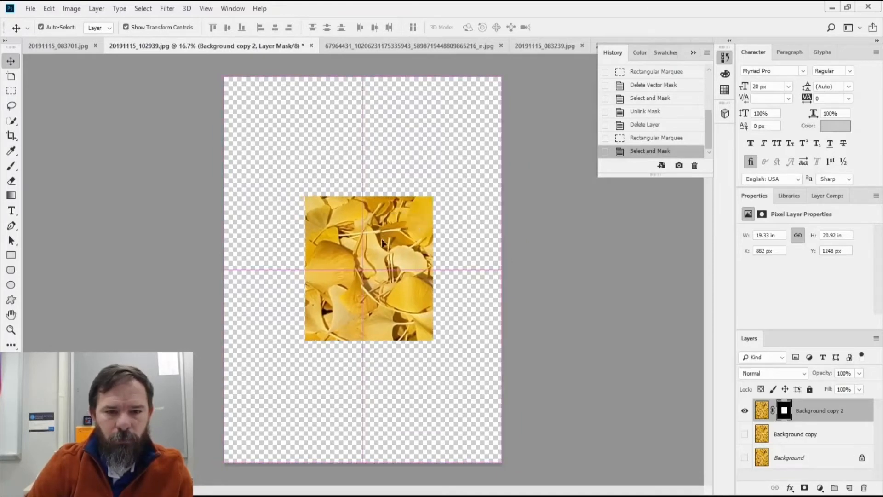
pyautogui.click(783, 412)
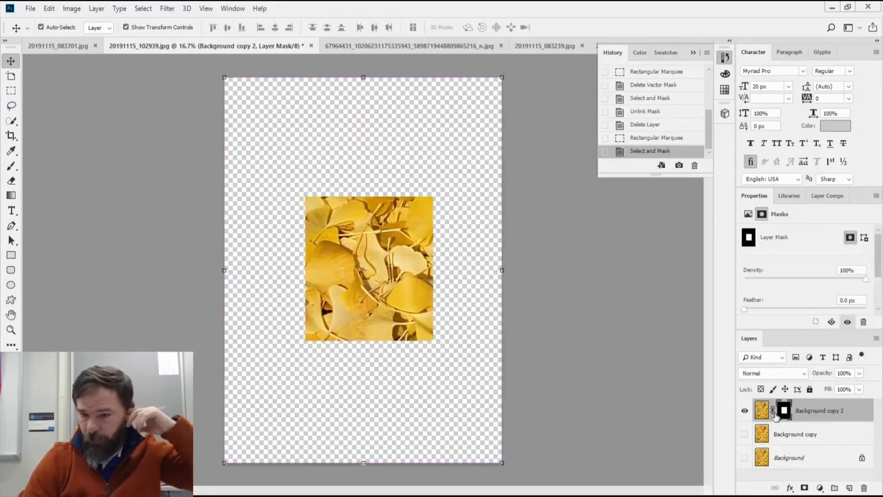
pyautogui.click(773, 411)
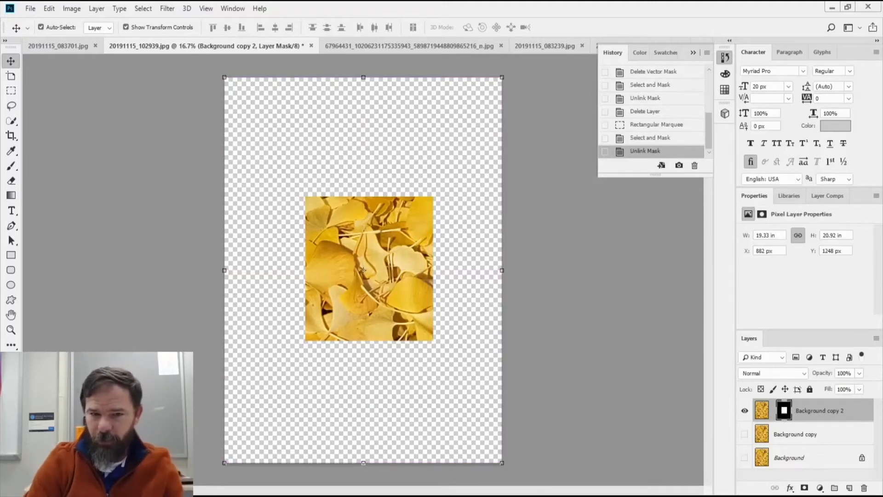
pyautogui.moveTo(371, 287); pyautogui.dragTo(354, 300)
pyautogui.click(765, 410)
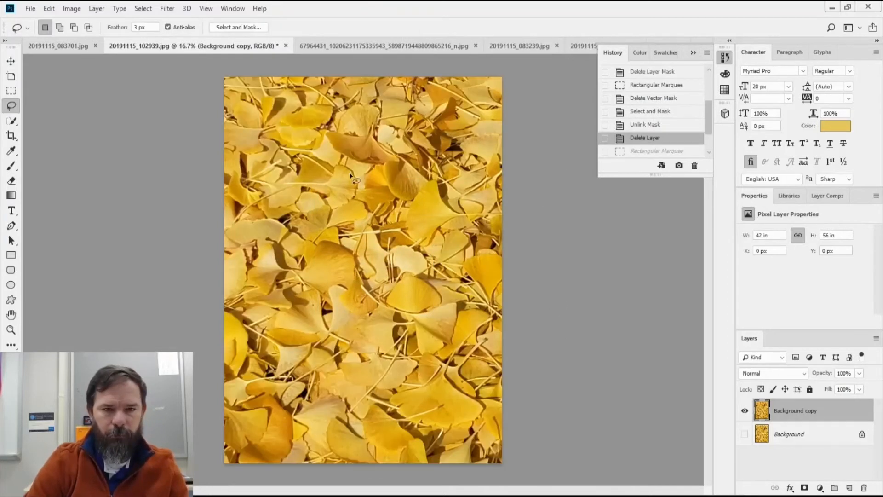
# - Lasso a tall, bottle-shaped area in the middle of the photo and output it to a New Layer through Select and Mask
pyautogui.moveTo(348, 179)
pyautogui.mouseDown()
pyautogui.moveTo(343, 236)
pyautogui.moveTo(327, 258)
pyautogui.moveTo(321, 292)
pyautogui.mouseUp()
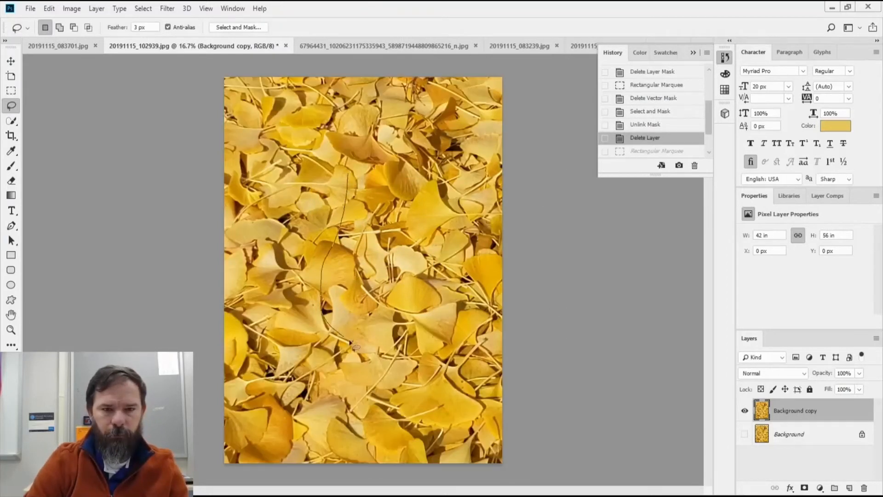
pyautogui.moveTo(350, 343)
pyautogui.mouseDown()
pyautogui.moveTo(400, 351)
pyautogui.moveTo(420, 340)
pyautogui.moveTo(427, 281)
pyautogui.moveTo(388, 148)
pyautogui.moveTo(361, 145)
pyautogui.moveTo(349, 175)
pyautogui.mouseUp()
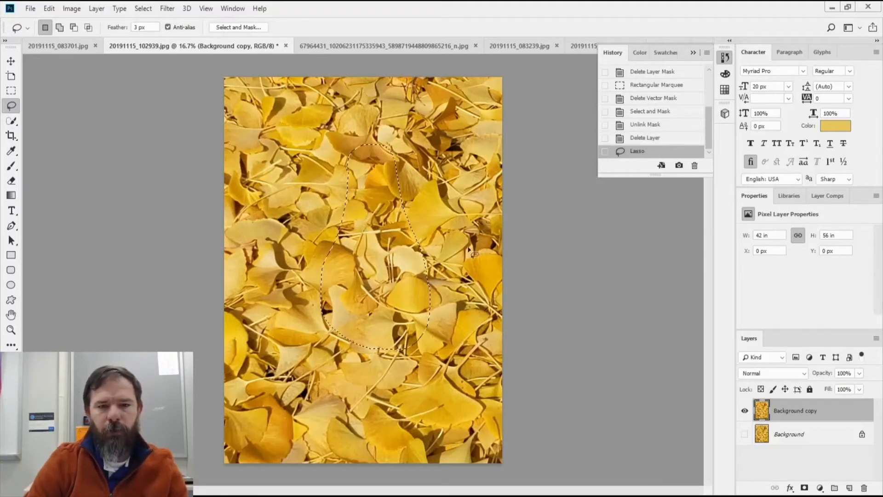
pyautogui.rightClick(354, 239)
pyautogui.click(401, 275)
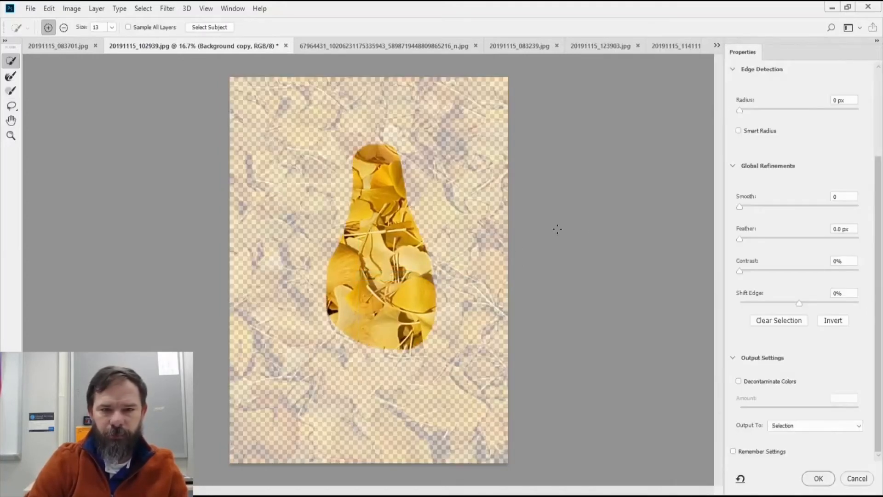
pyautogui.click(821, 426)
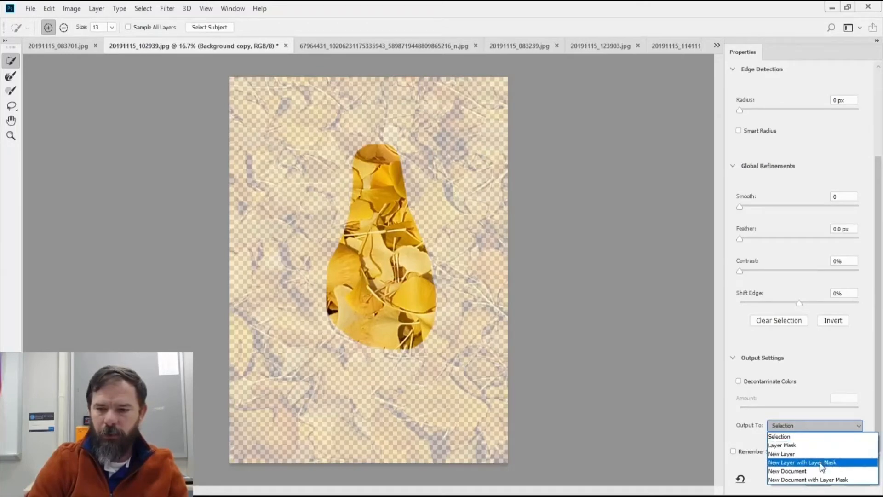
pyautogui.click(818, 460)
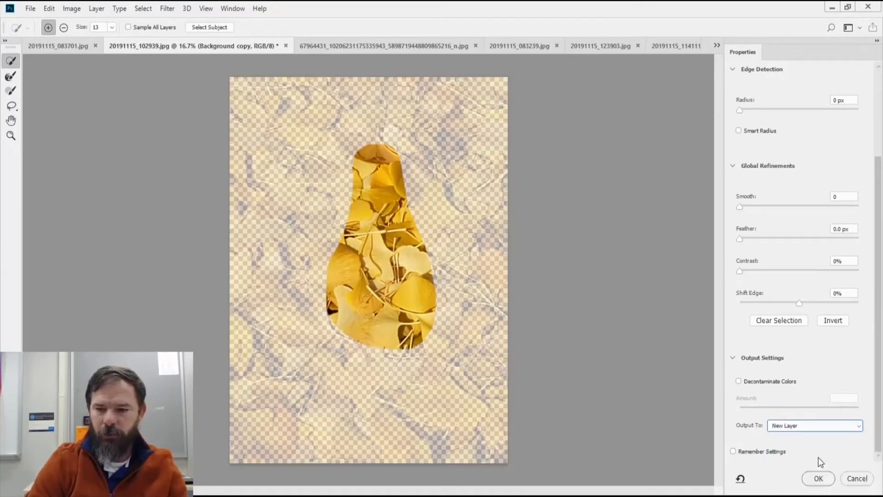
pyautogui.click(816, 475)
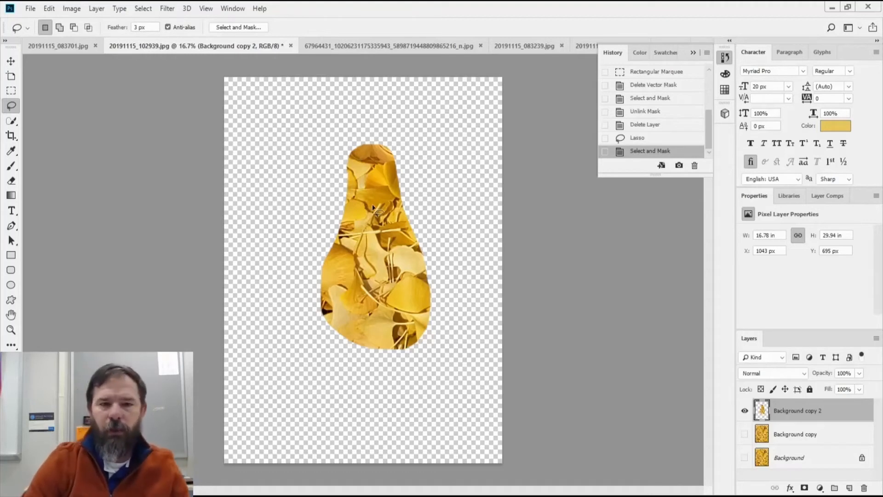
# - Select the Background copy layer, make it visible and hide the Background copy 2 layer
pyautogui.click(795, 430)
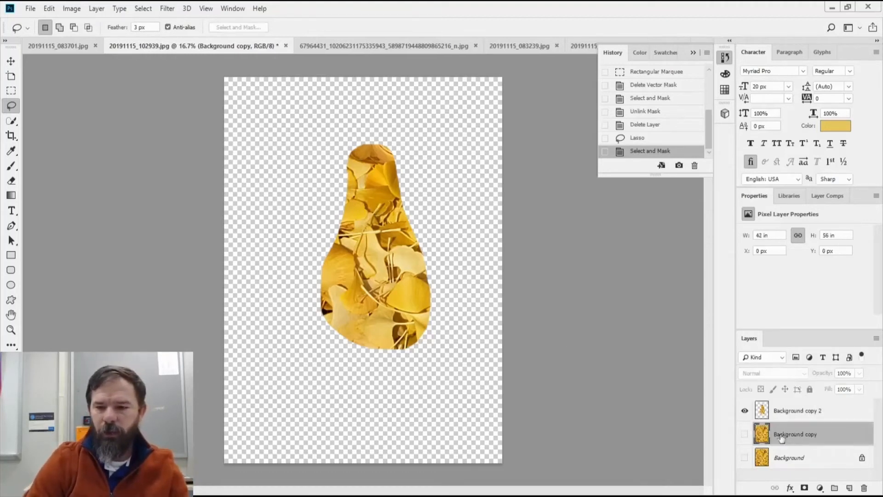
pyautogui.click(745, 434)
pyautogui.click(745, 410)
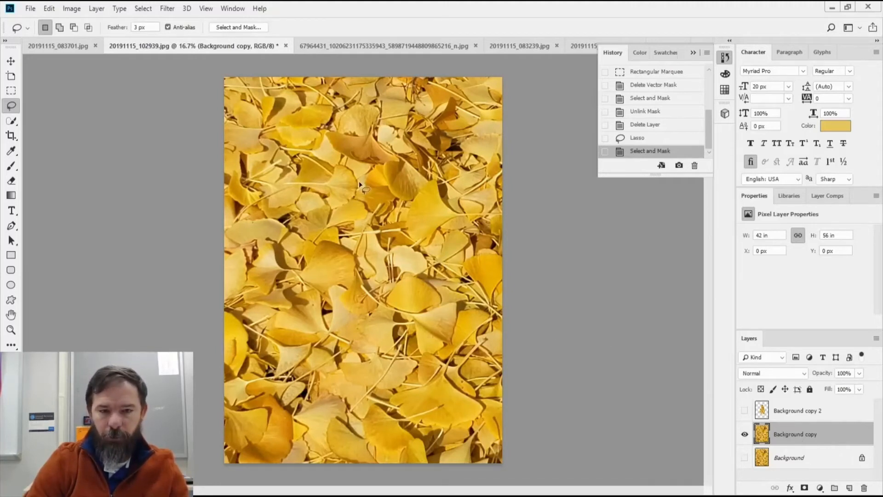
# - Lasso an egg-shaped area in the middle of the Background copy layer and separate it with Layer Via Cut
pyautogui.moveTo(361, 185)
pyautogui.mouseDown()
pyautogui.moveTo(322, 233)
pyautogui.moveTo(314, 299)
pyautogui.moveTo(324, 346)
pyautogui.moveTo(358, 381)
pyautogui.moveTo(430, 355)
pyautogui.moveTo(442, 270)
pyautogui.moveTo(420, 202)
pyautogui.moveTo(362, 184)
pyautogui.mouseUp()
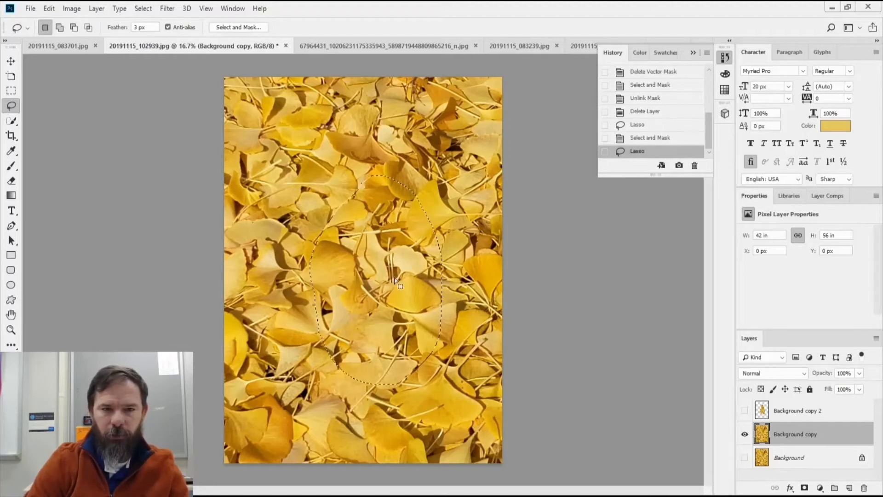
pyautogui.rightClick(398, 280)
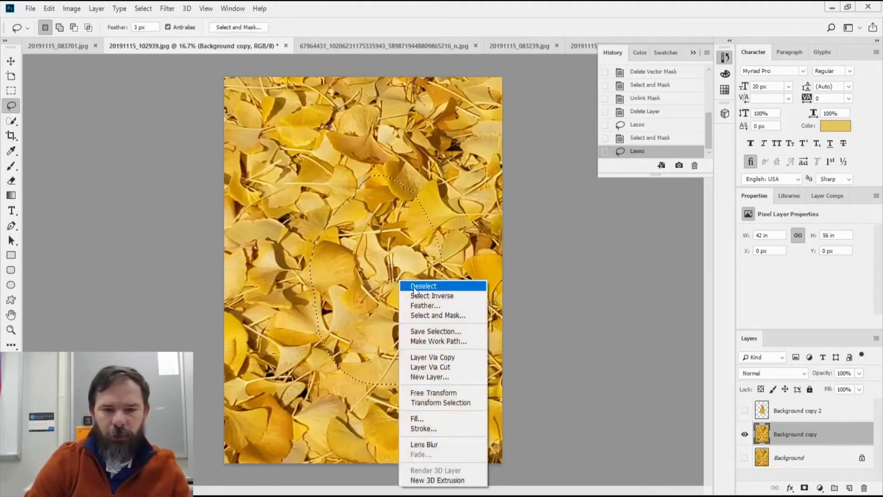
pyautogui.click(458, 372)
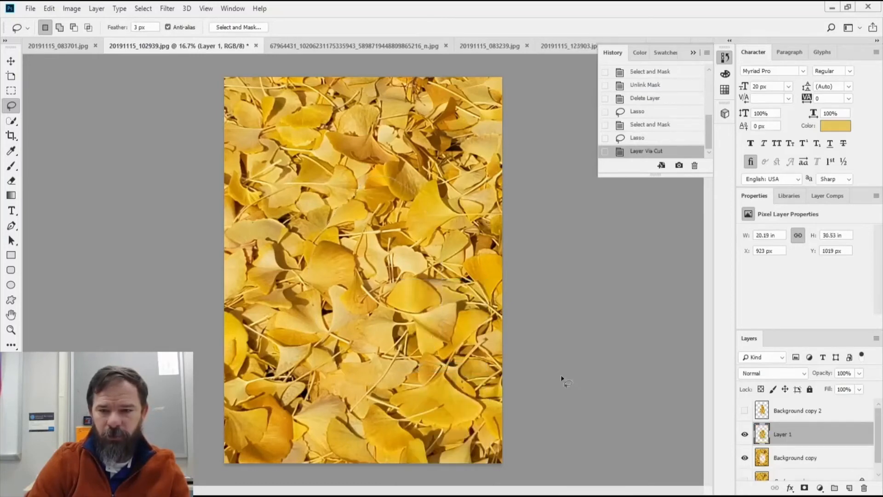
# - Hide the Background copy layer and move the Background copy 2 layer directly above the Background layer
pyautogui.click(744, 457)
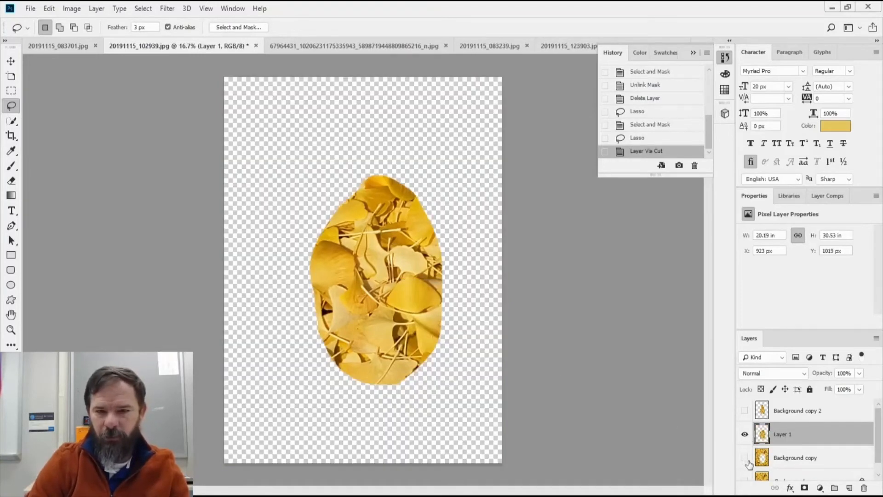
pyautogui.scroll(-1, 770, 445)
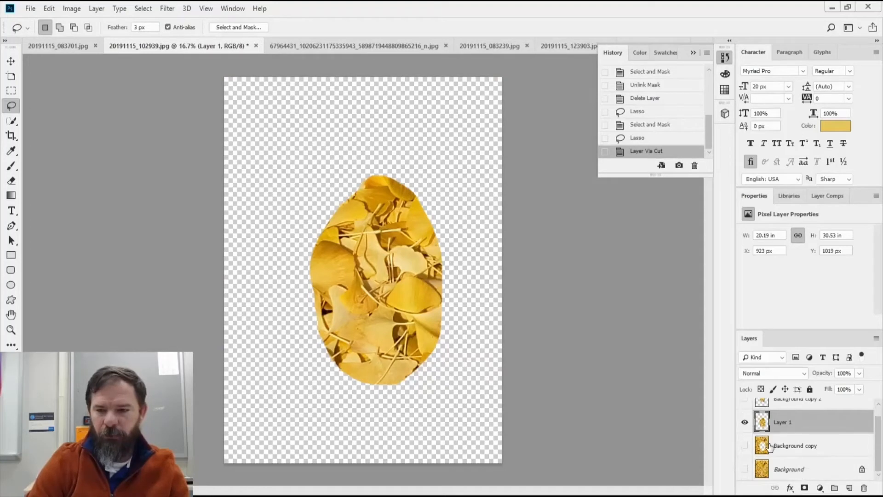
pyautogui.click(793, 406)
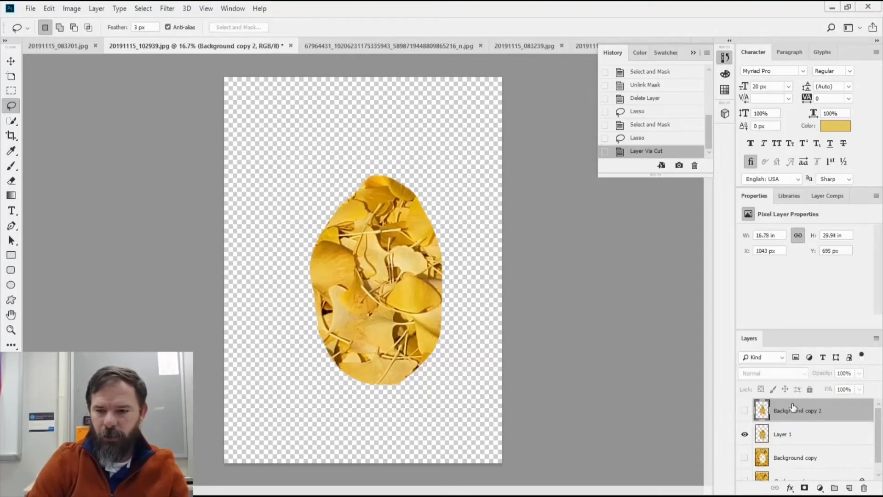
pyautogui.moveTo(791, 413); pyautogui.dragTo(788, 465)
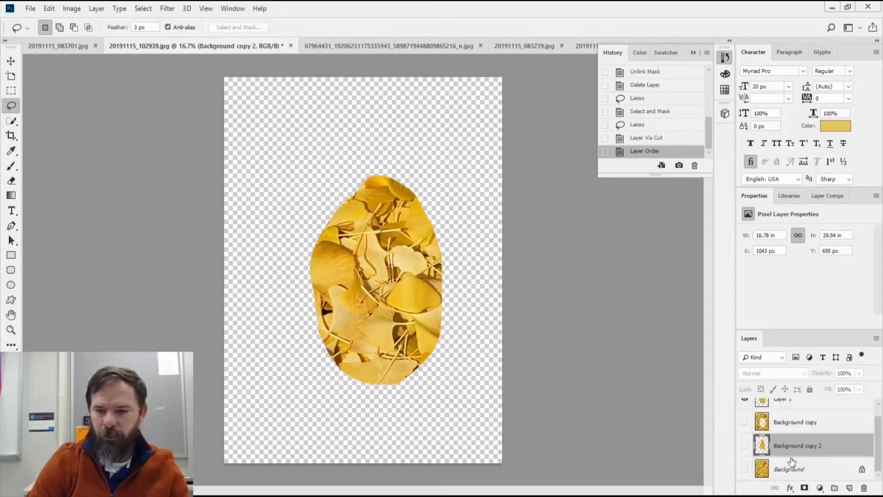
pyautogui.click(788, 468)
pyautogui.click(792, 445)
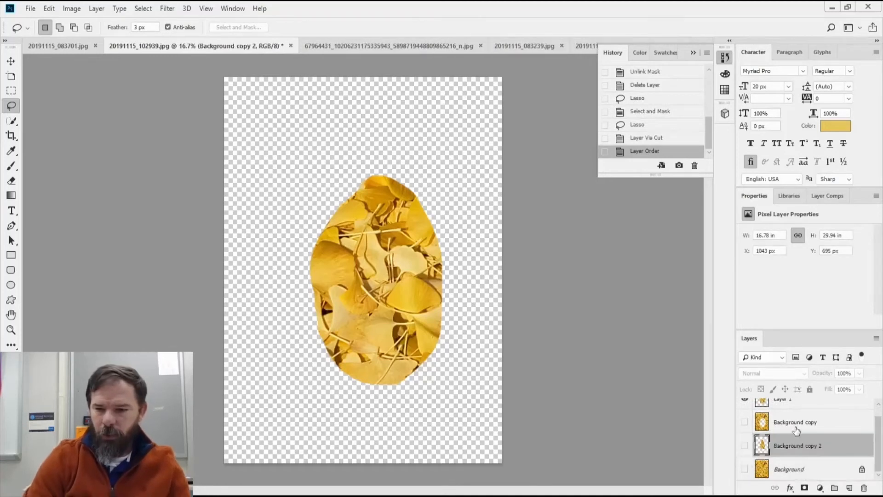
# - Compare the cut-out Layer 1 with the remaining Background copy layer by toggling their visibility
pyautogui.click(797, 425)
pyautogui.click(744, 422)
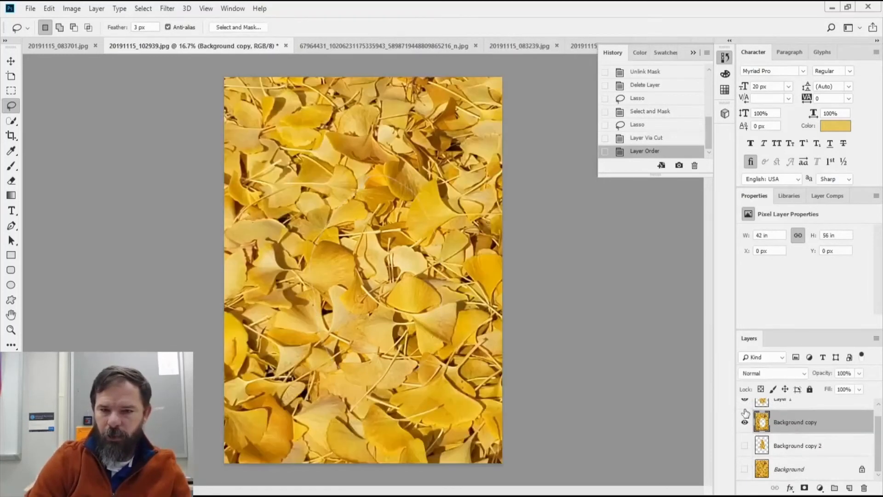
pyautogui.click(745, 403)
pyautogui.click(745, 404)
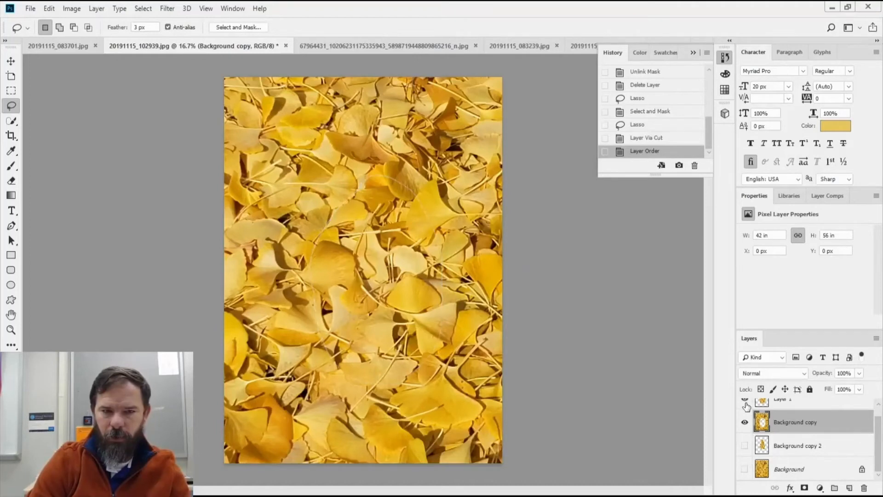
pyautogui.click(744, 404)
pyautogui.click(745, 404)
pyautogui.click(744, 426)
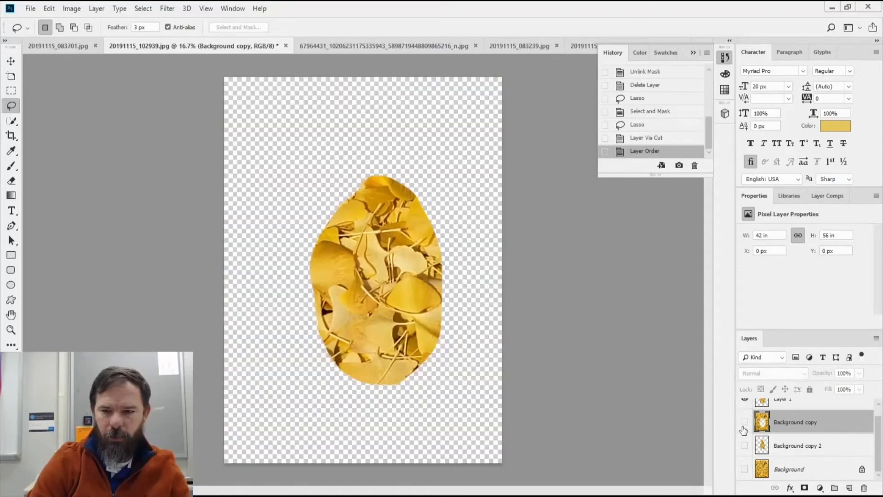
# - Toggle Background copy and Layer 1 to view the surrounding leaves alone and together with the egg-shaped cut-out
pyautogui.click(744, 423)
pyautogui.click(744, 401)
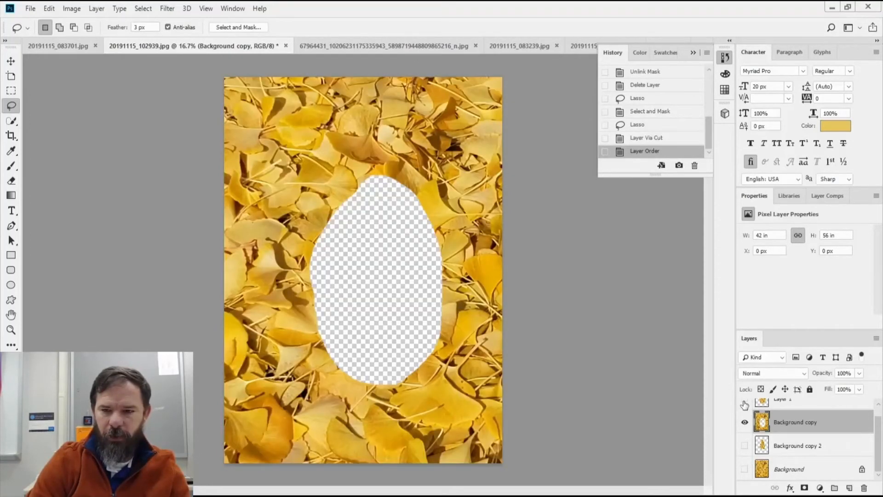
pyautogui.click(744, 401)
pyautogui.click(744, 423)
pyautogui.click(744, 427)
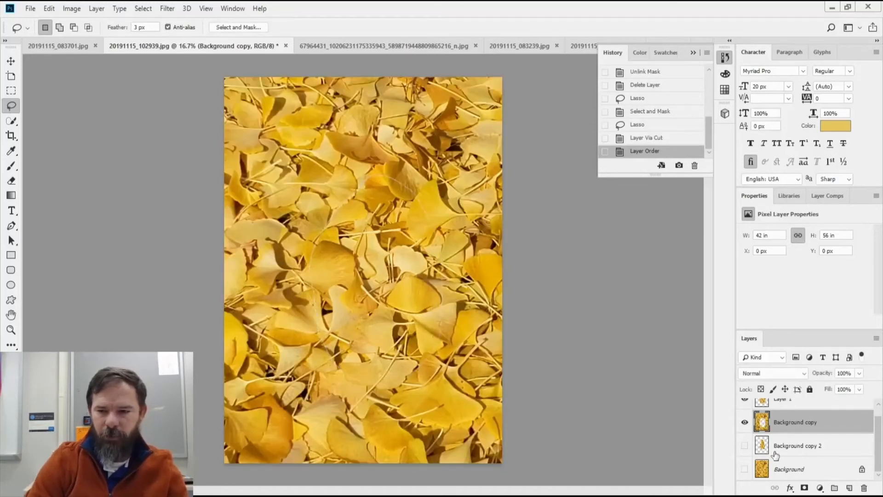
# - Leave only the Background copy 2 and Background layers visible, toggling Background to check the shape on Background copy 2
pyautogui.click(745, 446)
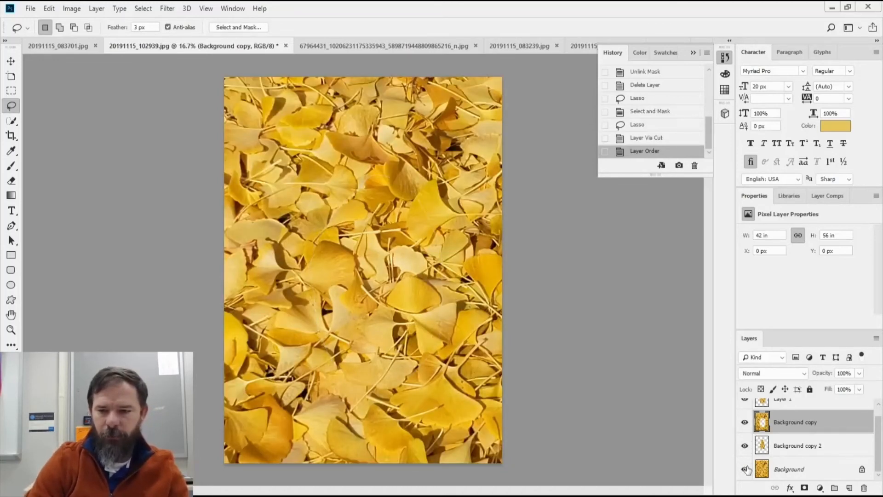
pyautogui.click(745, 400)
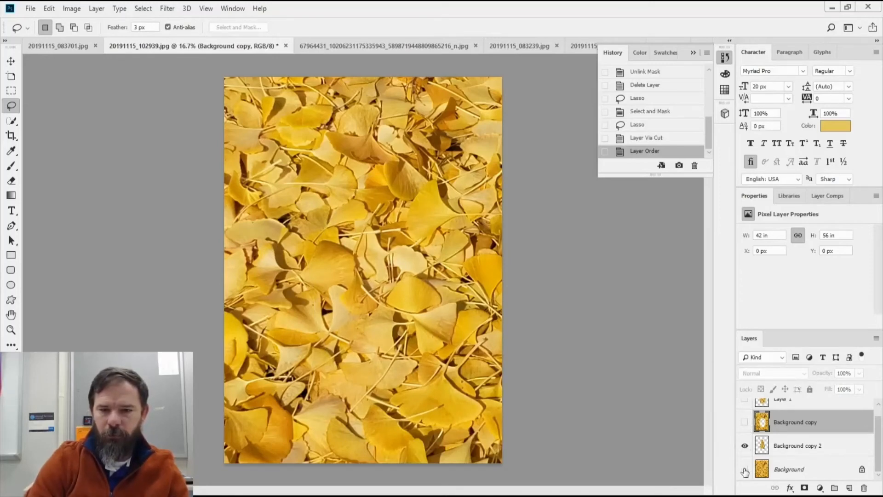
pyautogui.click(745, 469)
pyautogui.click(745, 469)
pyautogui.click(744, 470)
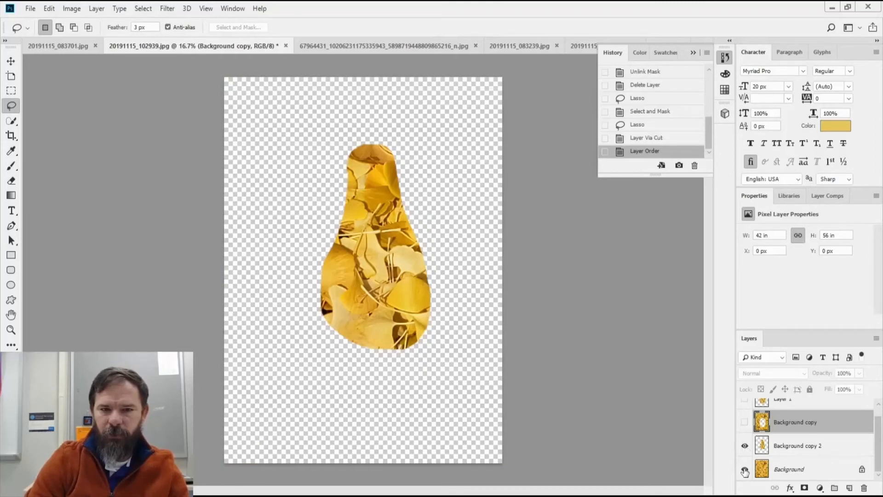
pyautogui.click(744, 469)
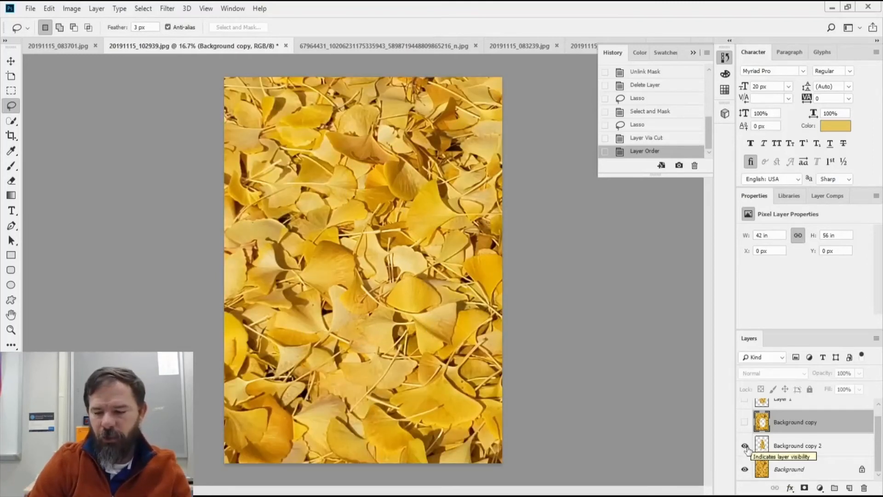
# - Hide the Background copy 2 layer and select the Background layer
pyautogui.scroll(1, 745, 447)
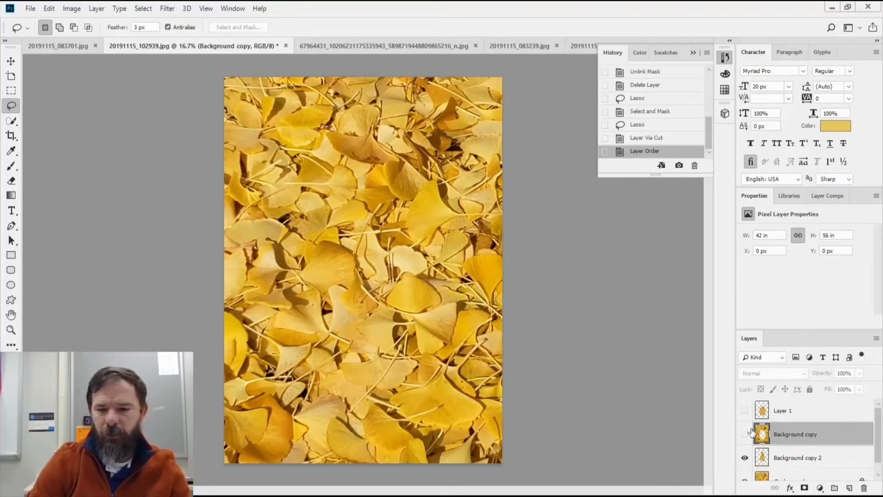
pyautogui.scroll(-1, 751, 437)
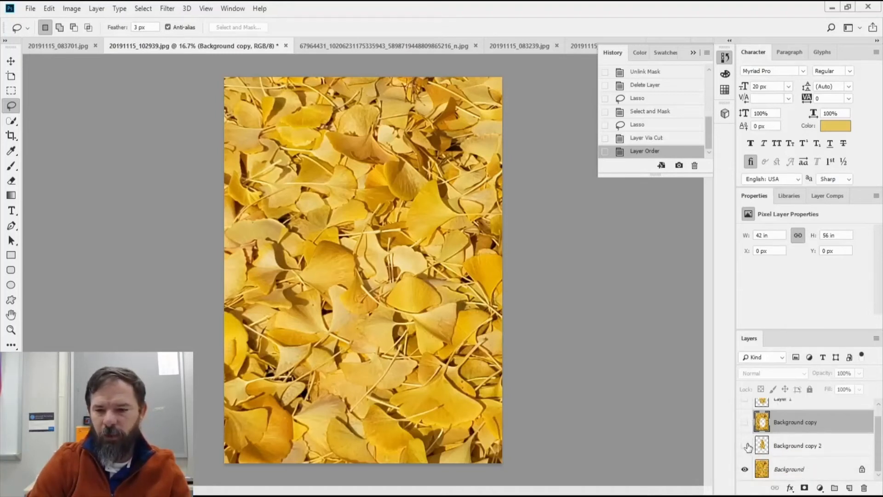
pyautogui.click(798, 476)
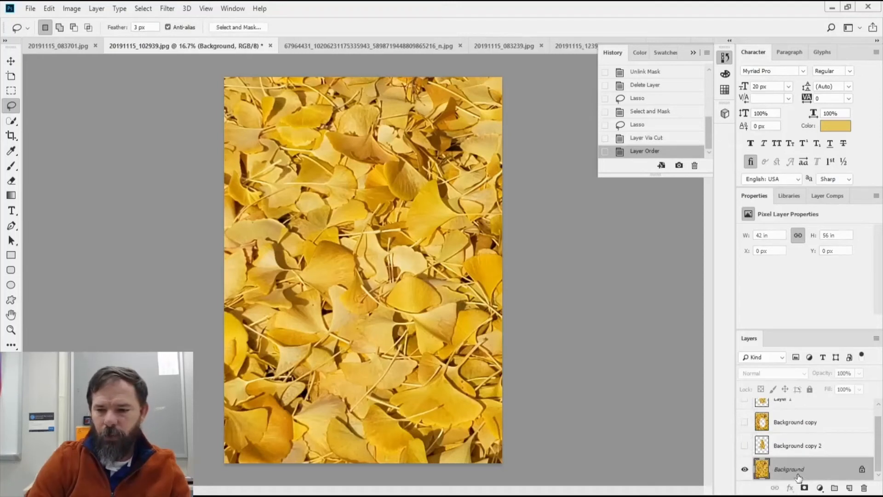
pyautogui.rightClick(798, 475)
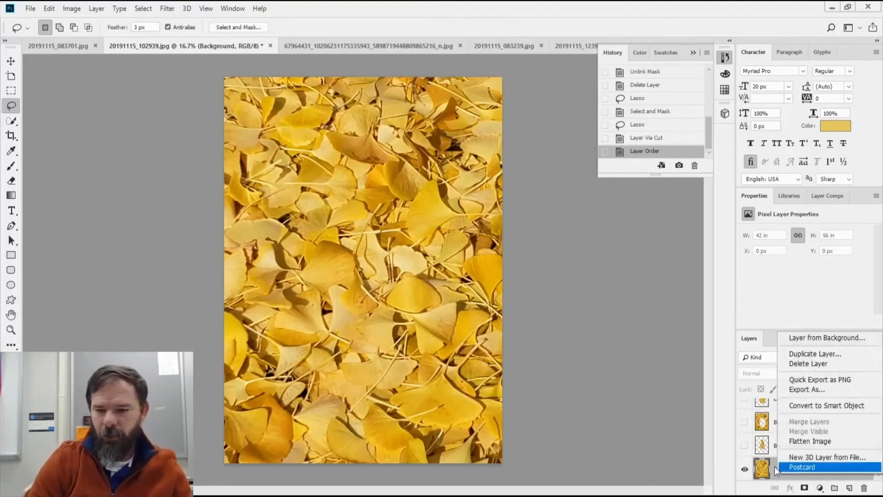
pyautogui.click(775, 467)
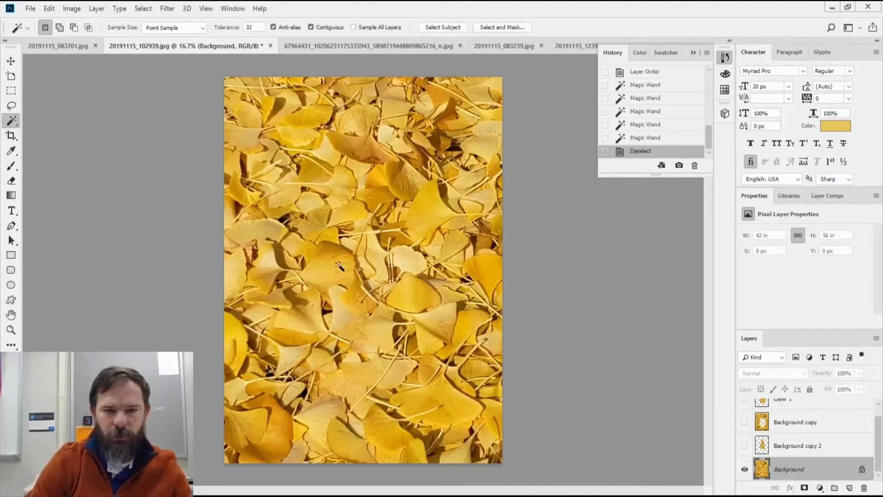
# - Select leaf areas in the middle of the Background layer with the Magic Wand at tolerance 32 and open Select and Mask
pyautogui.click(340, 277)
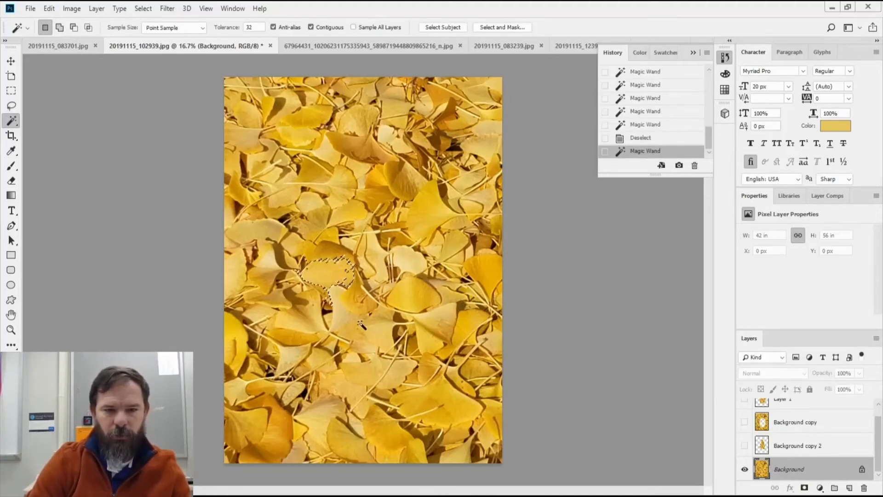
pyautogui.click(340, 277)
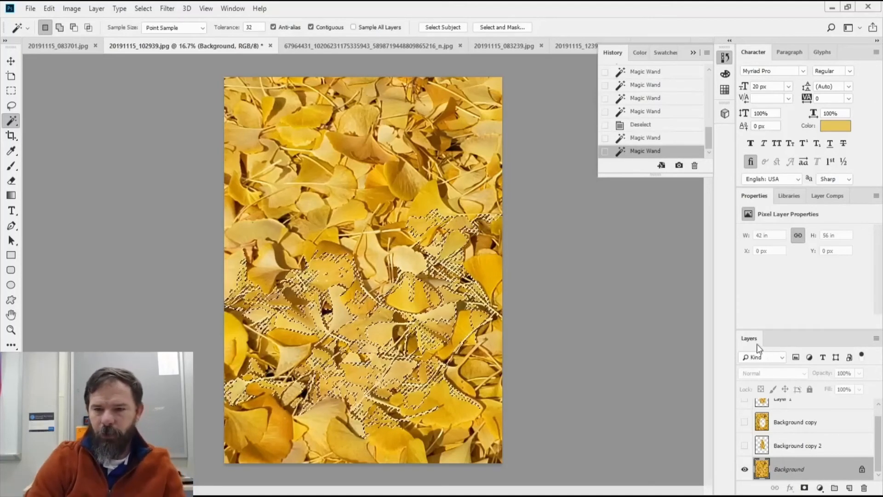
pyautogui.rightClick(358, 325)
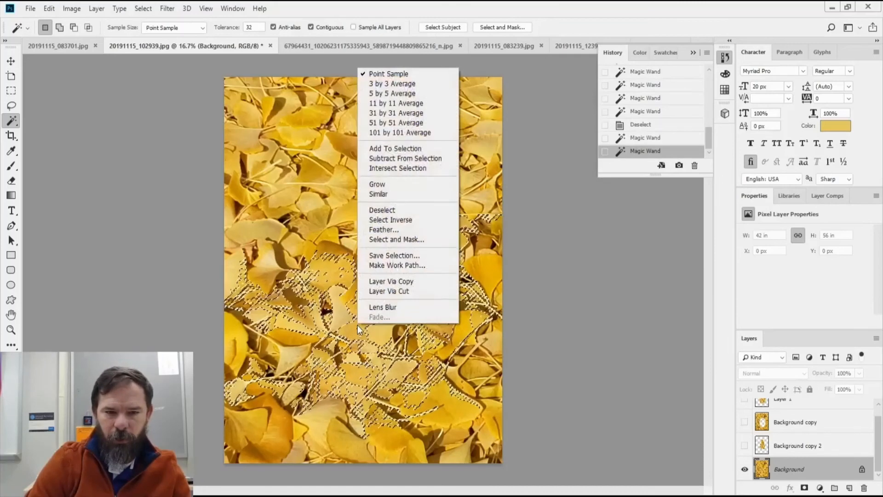
pyautogui.click(403, 239)
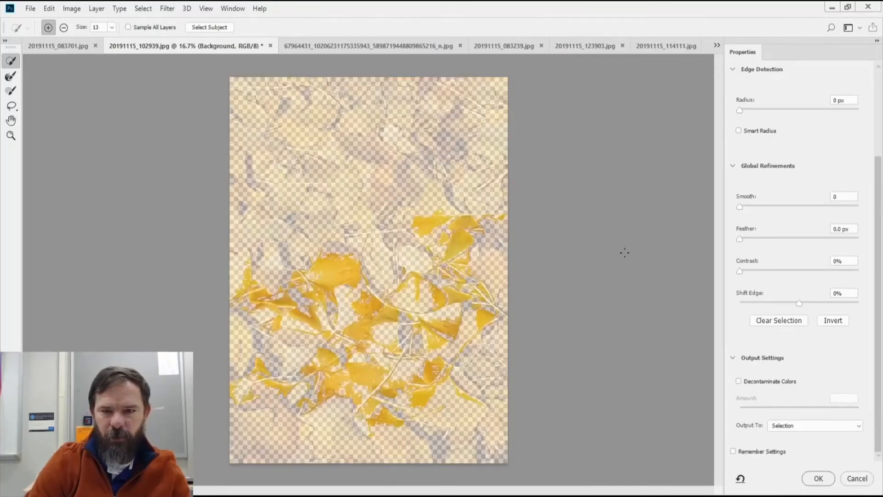
# - Output the Select and Mask result to New Layer with Layer Mask
pyautogui.scroll(3, 784, 168)
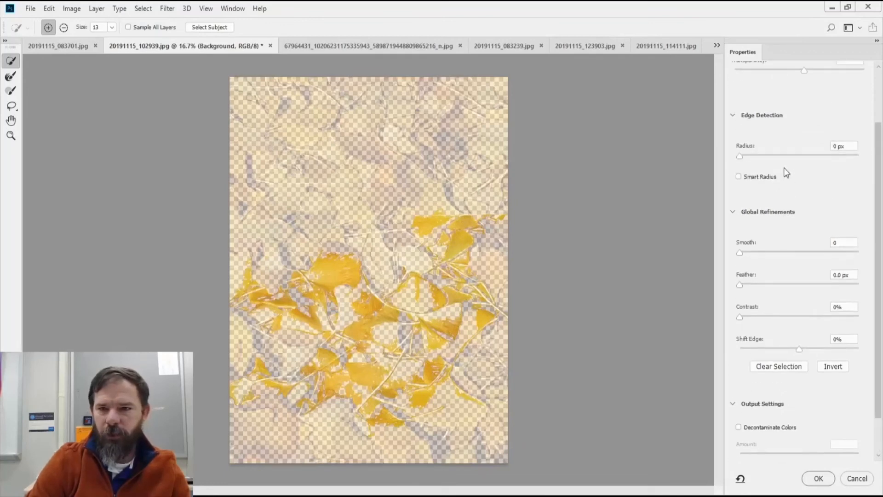
pyautogui.scroll(1, 777, 187)
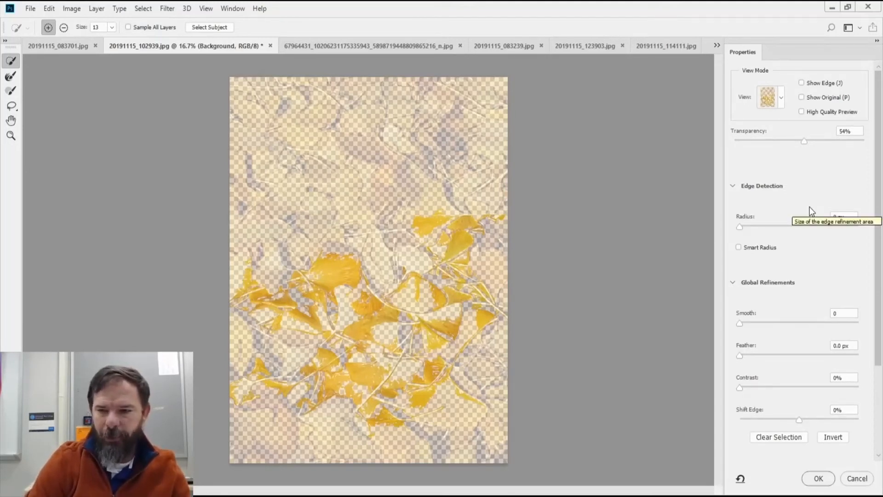
pyautogui.scroll(-3, 810, 207)
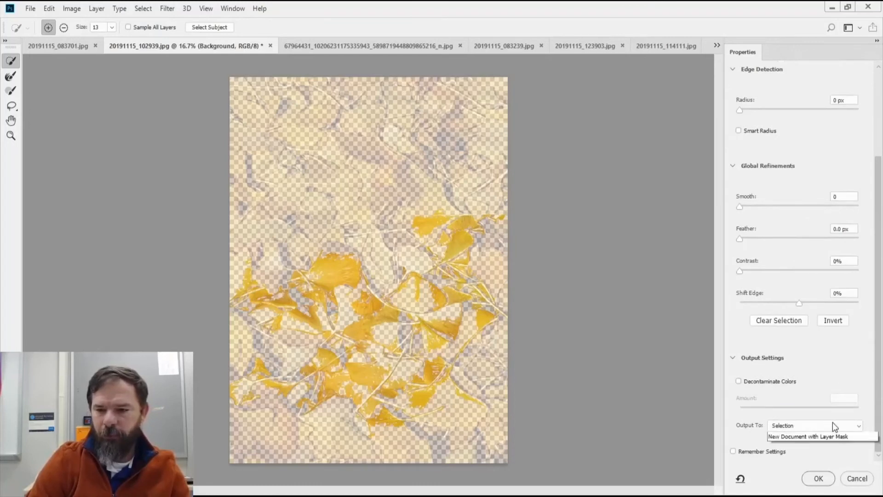
pyautogui.click(832, 422)
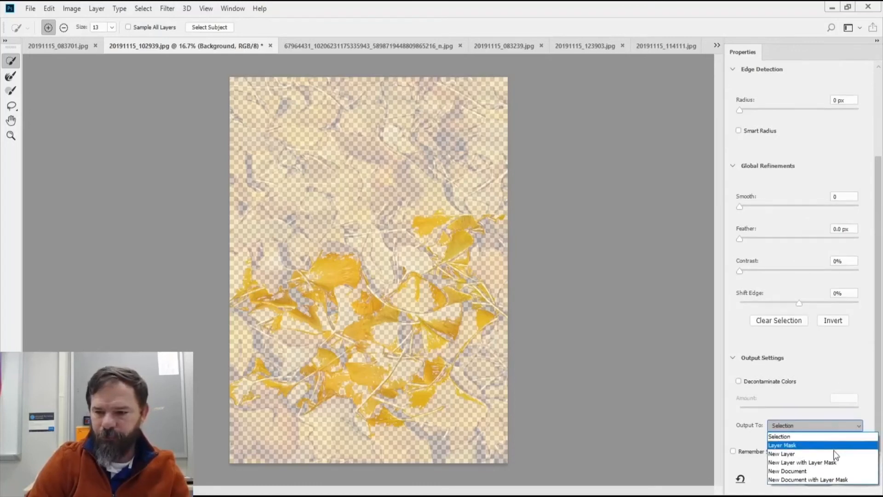
pyautogui.click(801, 462)
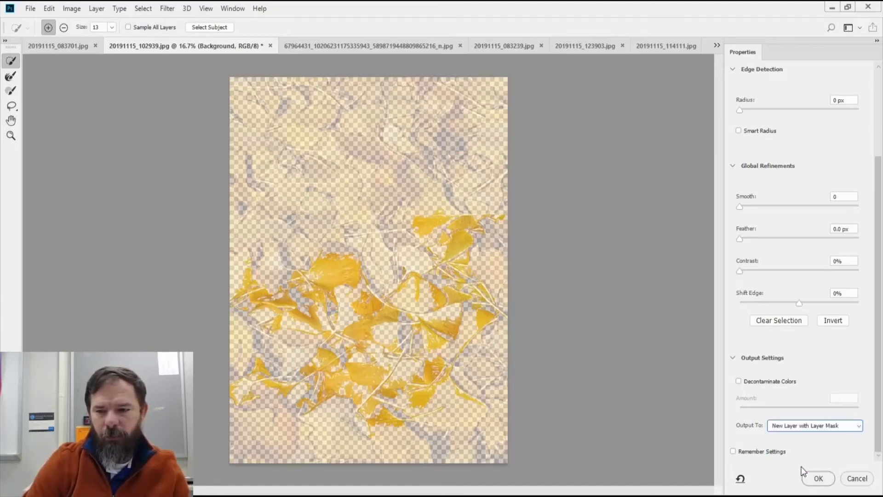
pyautogui.click(817, 479)
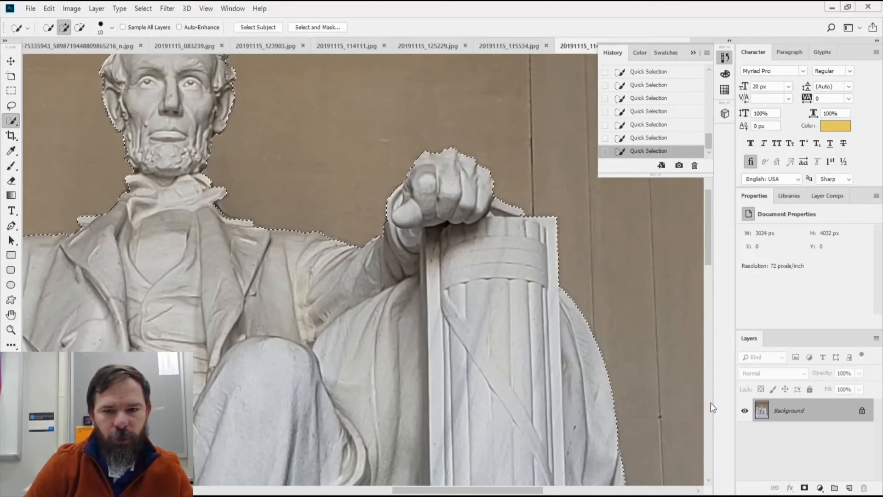
# - Subtract from the statue's Quick Selection at the drapery edge beside the right armrest
pyautogui.scroll(-5, 684, 388)
pyautogui.scroll(-4, 683, 388)
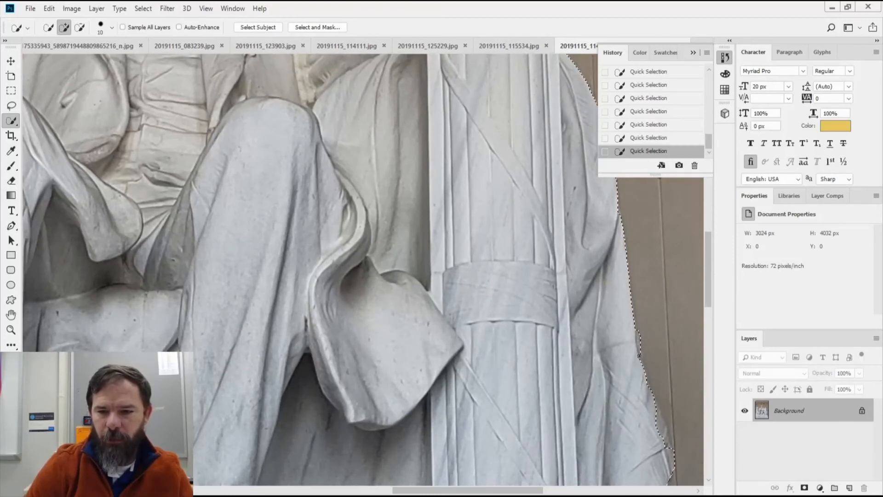
pyautogui.keyDown('alt'); pyautogui.click(647, 350); pyautogui.keyUp('alt')
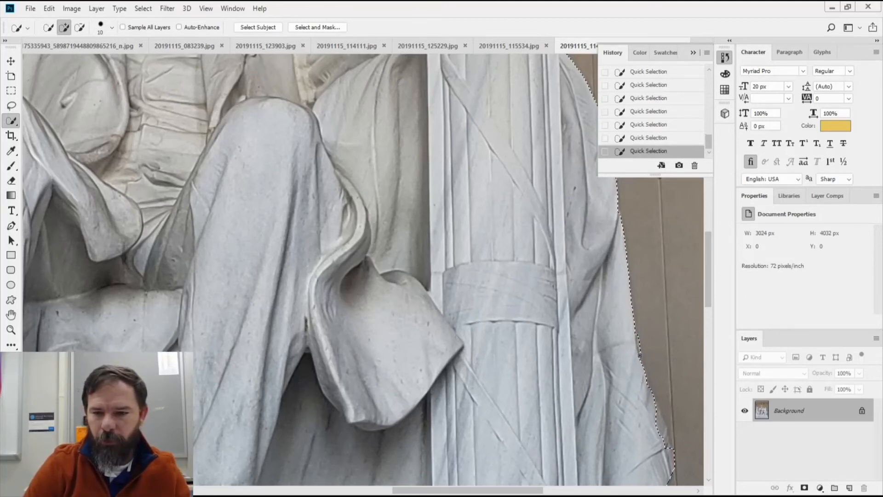
# - Examine the selection outline around the statue, covering the lower drapery, both armrests, the hands, the base and the head
pyautogui.scroll(-2, 630, 362)
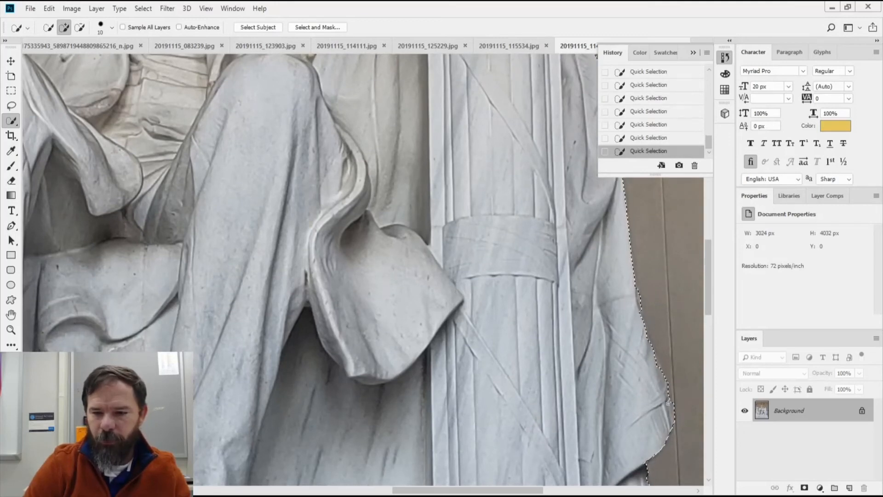
pyautogui.scroll(-5, 653, 405)
pyautogui.scroll(-3, 638, 409)
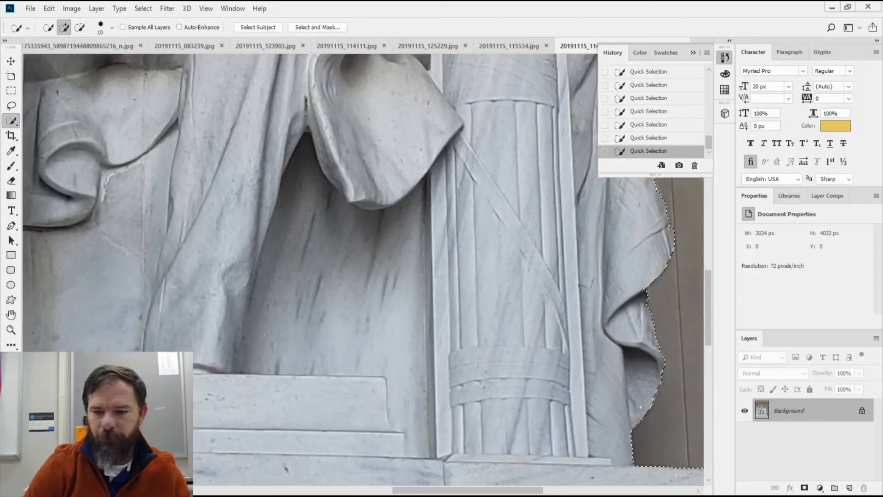
pyautogui.scroll(5, 644, 405)
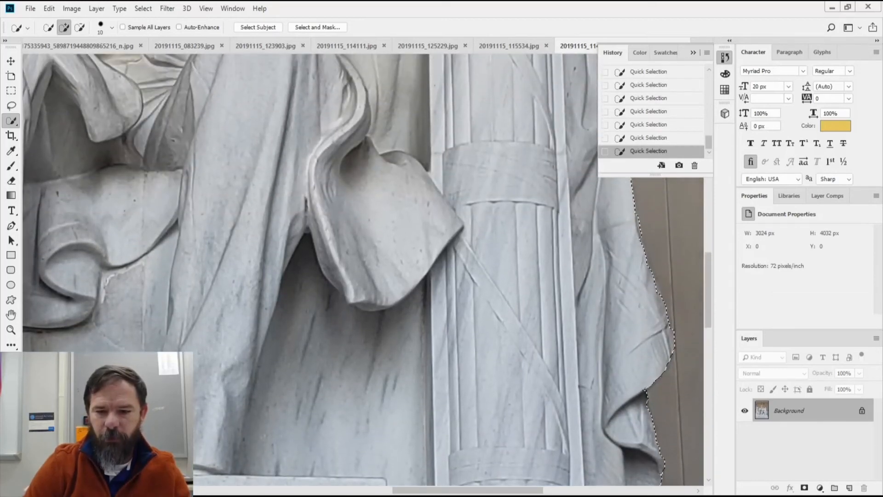
pyautogui.moveTo(536, 490); pyautogui.dragTo(399, 476)
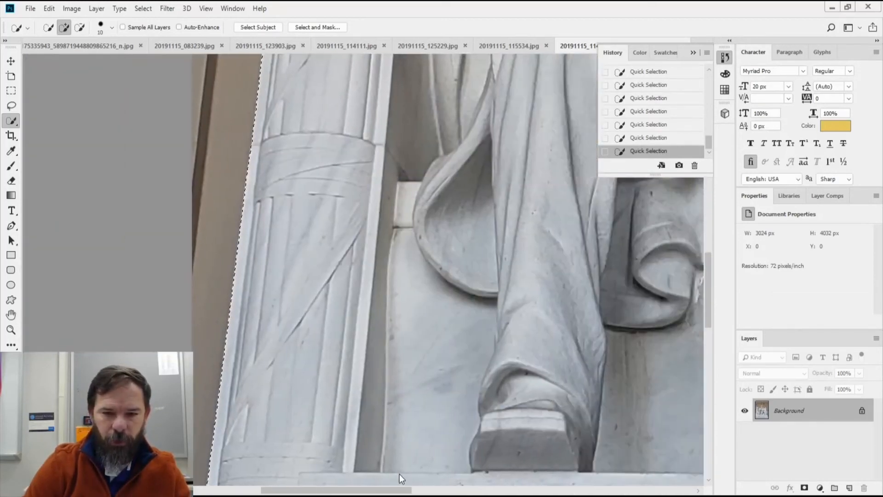
pyautogui.scroll(5, 475, 371)
pyautogui.scroll(5, 475, 370)
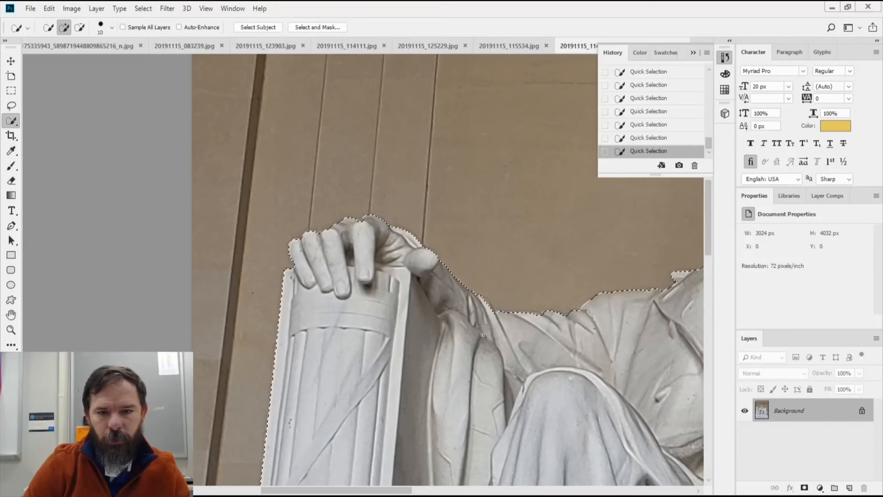
pyautogui.scroll(-3, 557, 308)
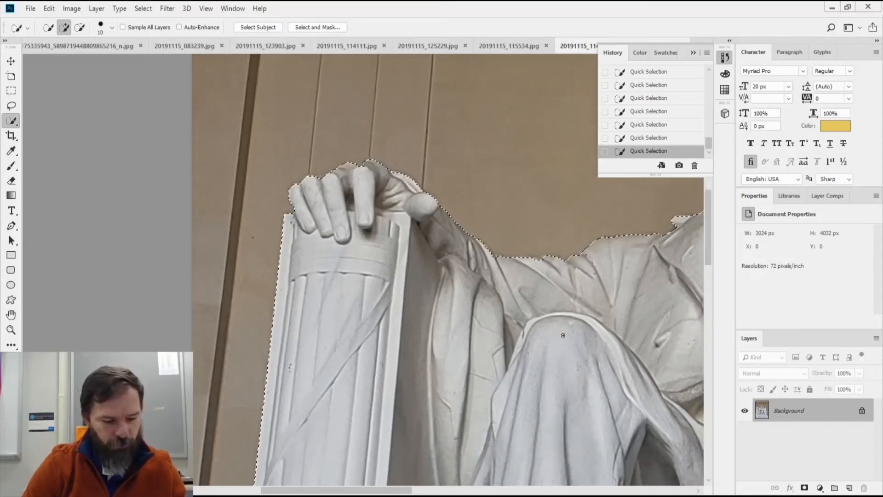
pyautogui.scroll(-20, 563, 336)
pyautogui.scroll(20, 563, 335)
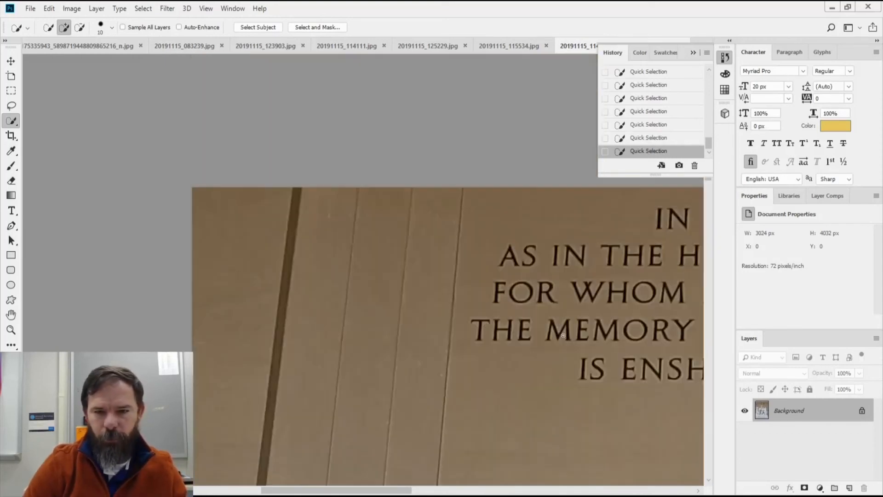
pyautogui.scroll(-14, 563, 335)
pyautogui.hscroll(6, 563, 335)
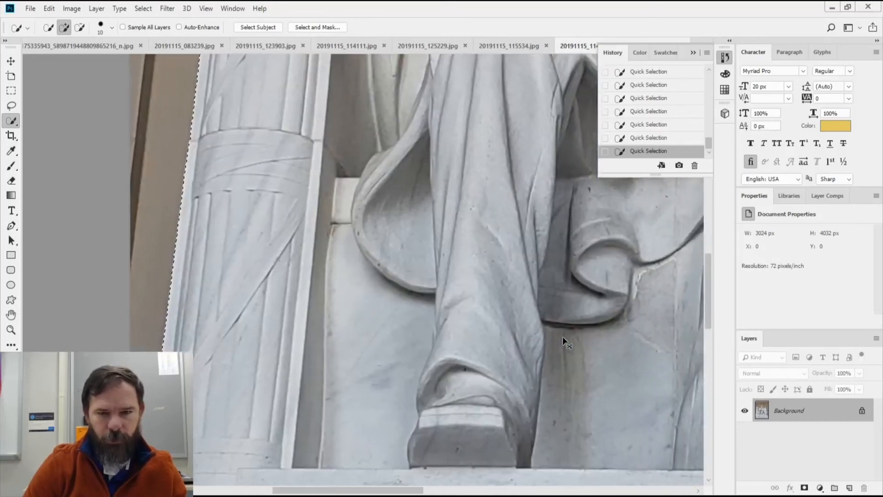
pyautogui.hscroll(4, 562, 337)
pyautogui.scroll(-4, 562, 337)
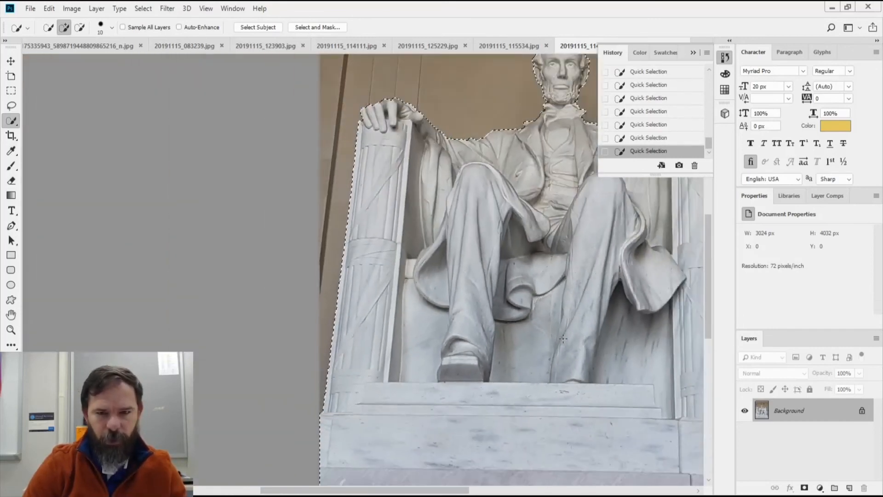
pyautogui.scroll(-1, 563, 339)
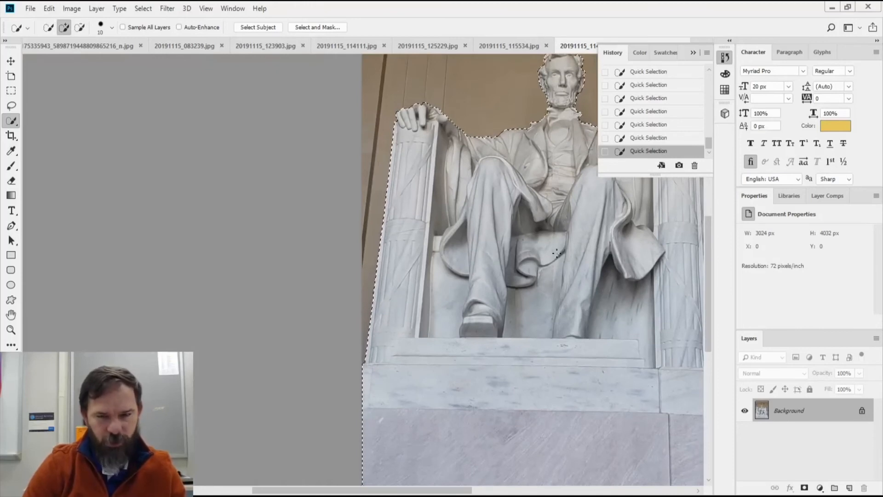
pyautogui.hscroll(7, 496, 479)
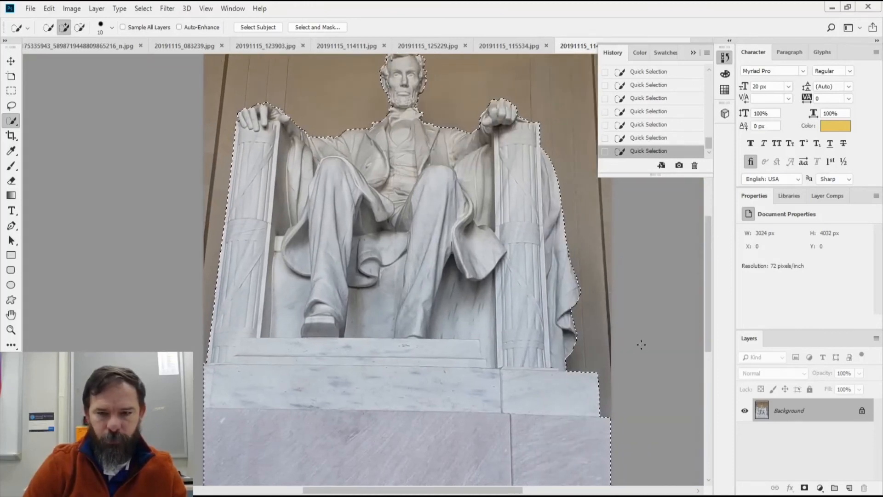
pyautogui.moveTo(707, 333); pyautogui.dragTo(708, 297)
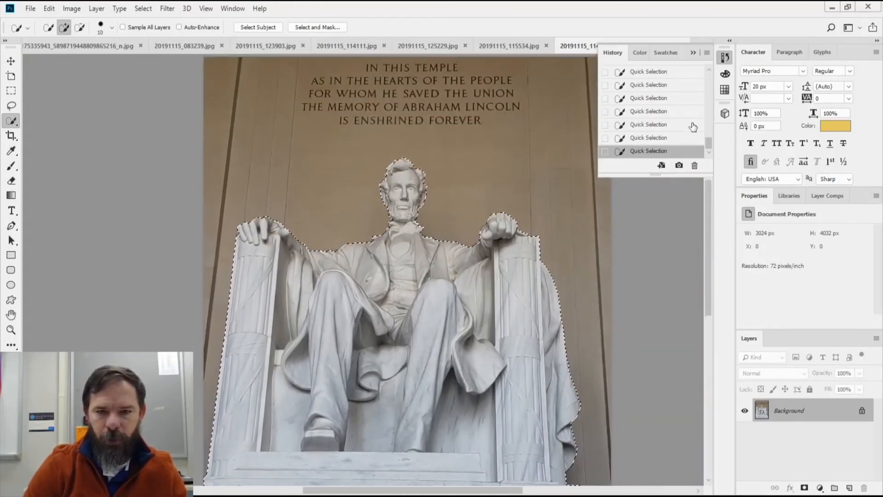
# - Collapse the History panel, open the statue's selection in Select and Mask and check the cutout from head to base
pyautogui.click(693, 52)
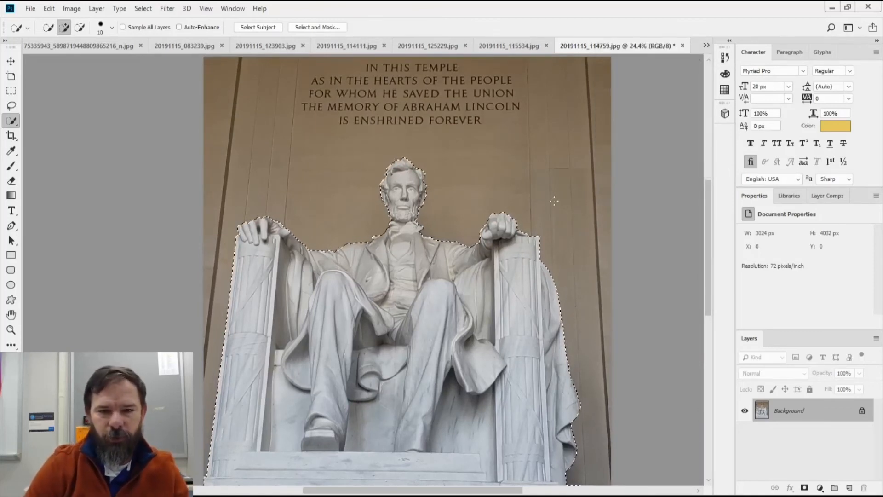
pyautogui.rightClick(449, 273)
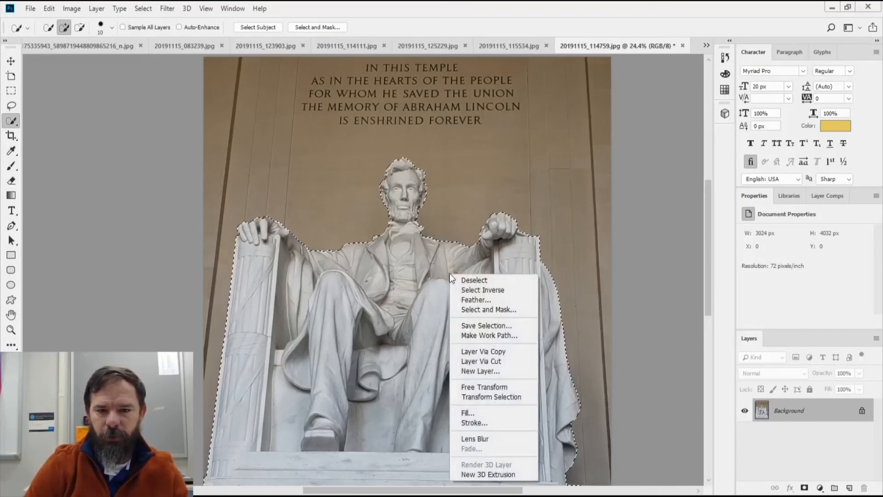
pyautogui.click(474, 310)
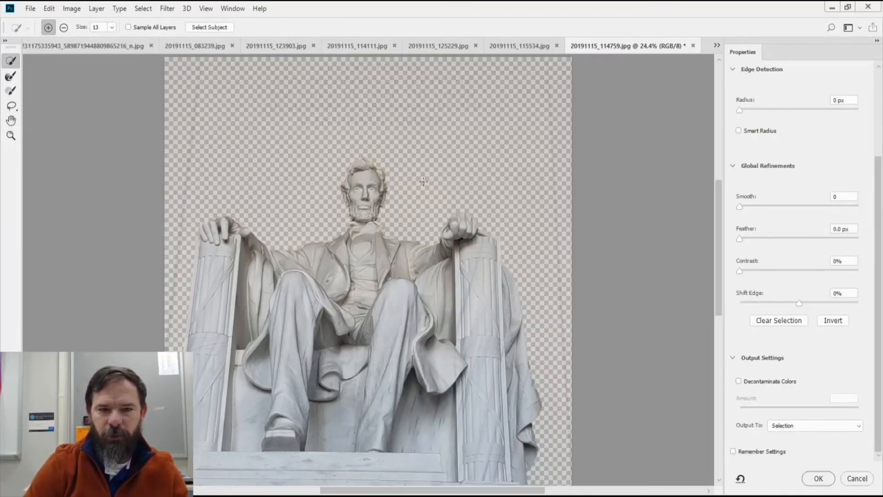
pyautogui.scroll(-5, 424, 182)
pyautogui.scroll(8, 465, 349)
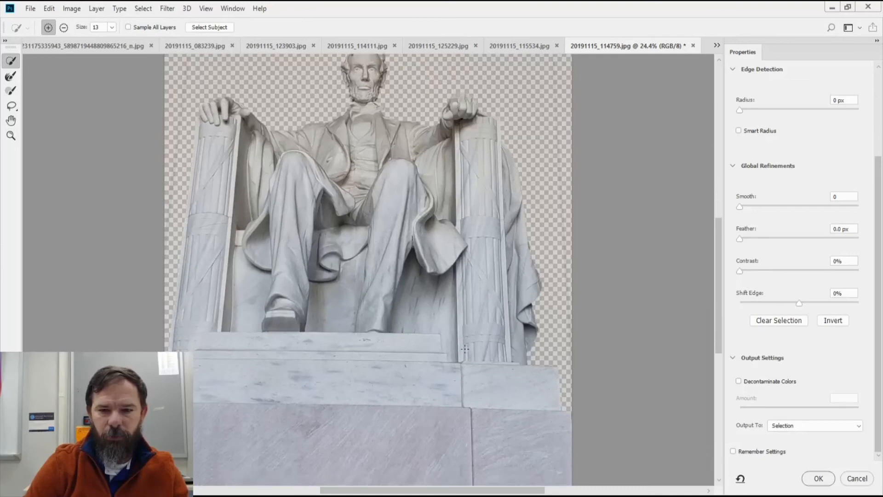
pyautogui.scroll(-5, 465, 348)
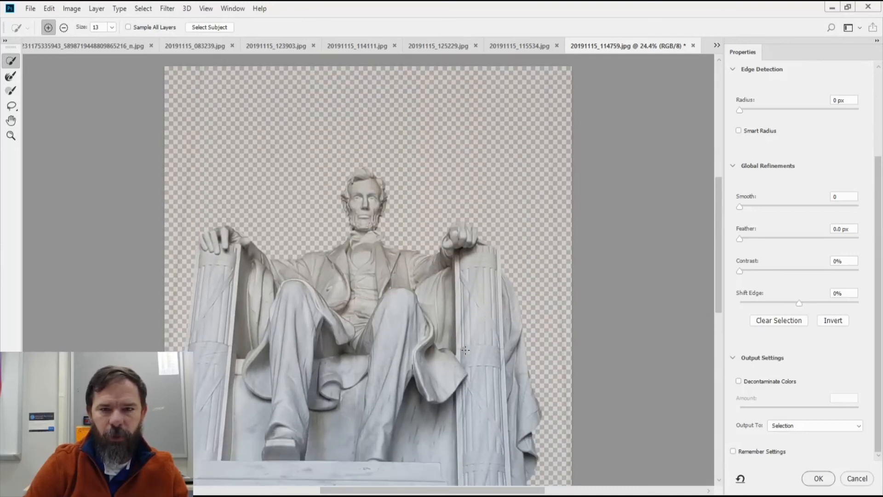
# - Output the statue's cutout to New Document with Layer Mask, using Feather 1.0 px and Smooth 100
pyautogui.click(818, 425)
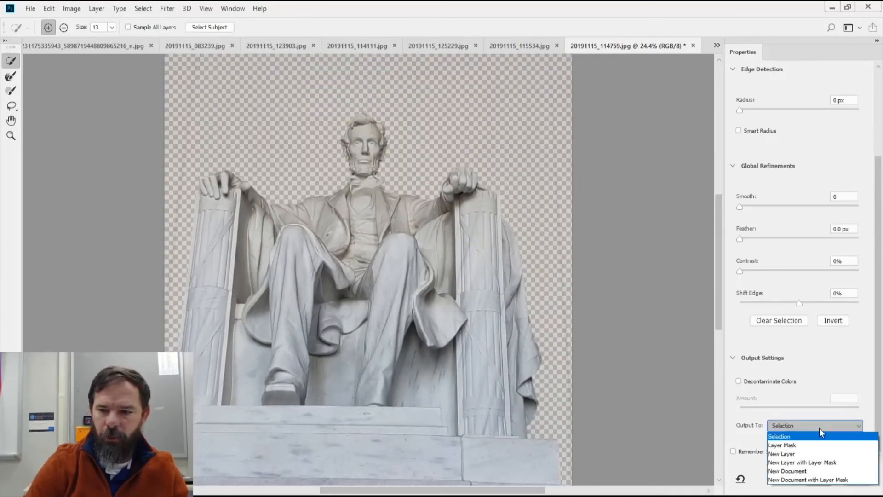
pyautogui.click(819, 479)
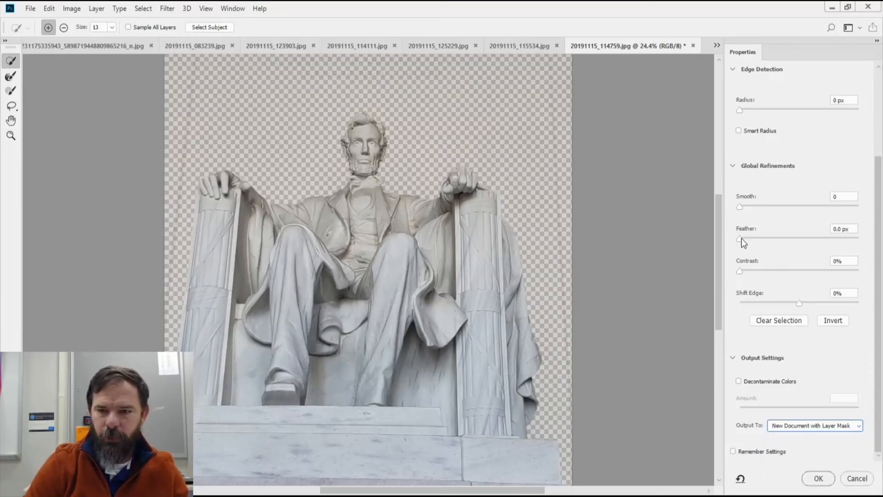
pyautogui.moveTo(739, 239); pyautogui.dragTo(770, 255)
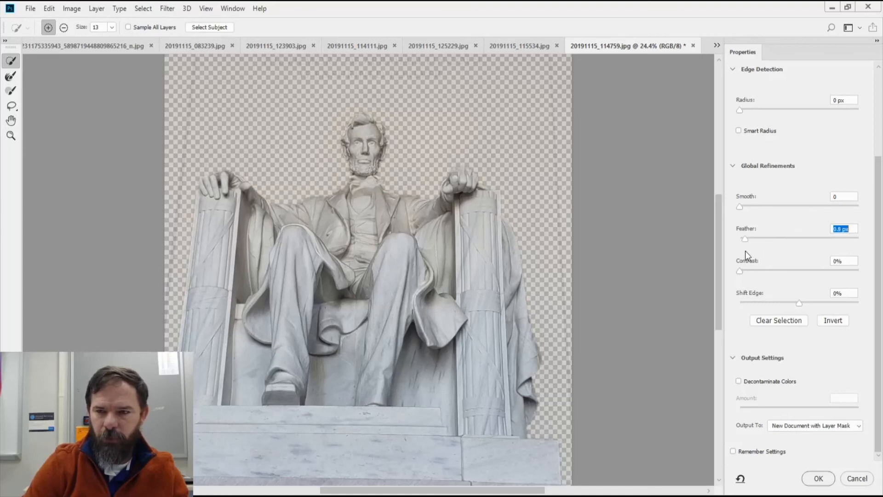
pyautogui.moveTo(746, 250); pyautogui.dragTo(747, 250)
pyautogui.moveTo(739, 206); pyautogui.dragTo(869, 212)
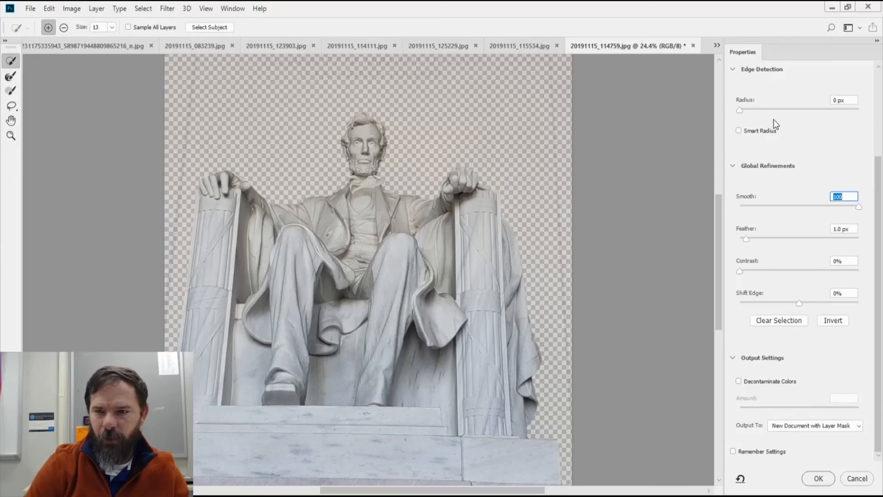
pyautogui.click(818, 479)
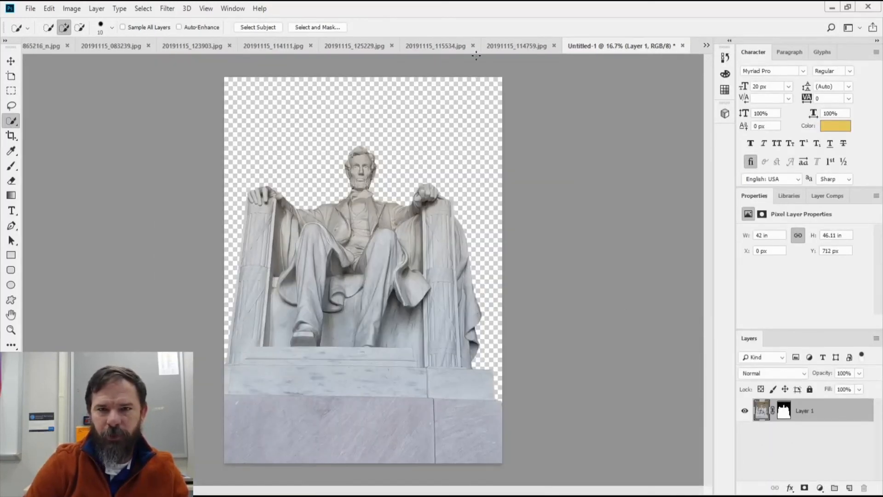
# - Try moving the statue with its layer mask selected and with its layer image selected, undoing each move
pyautogui.click(786, 414)
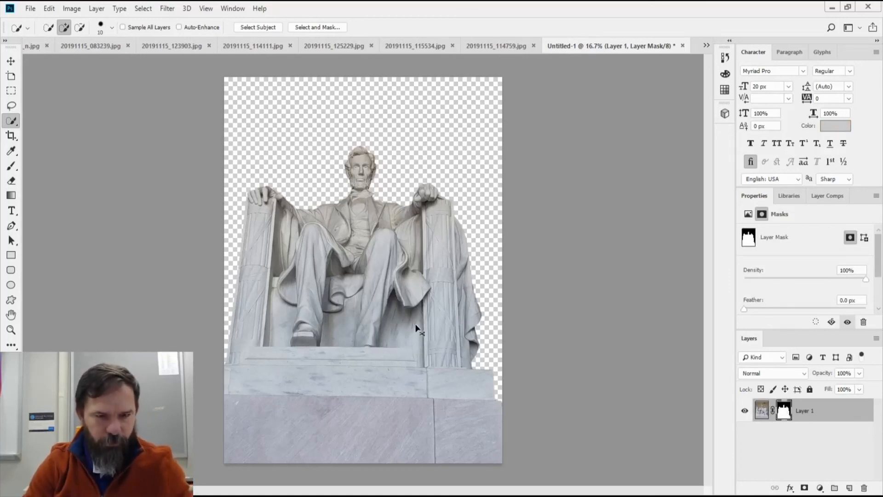
pyautogui.press('v')
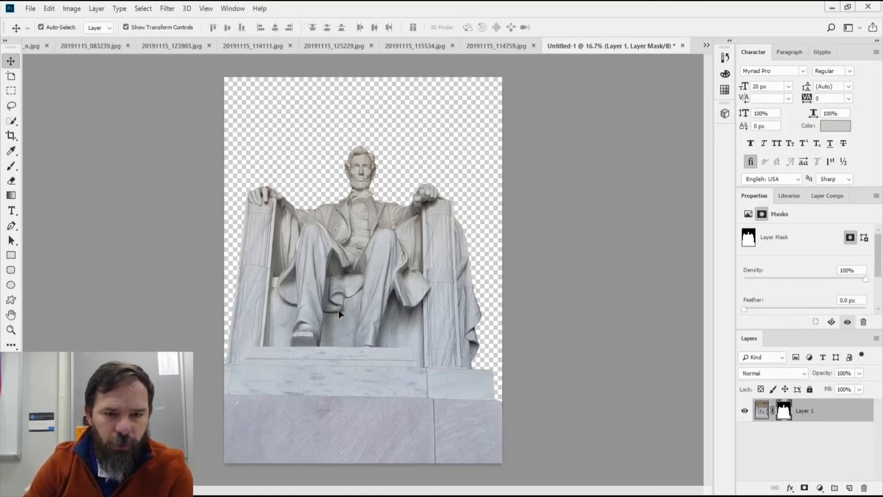
pyautogui.moveTo(339, 310); pyautogui.dragTo(344, 336)
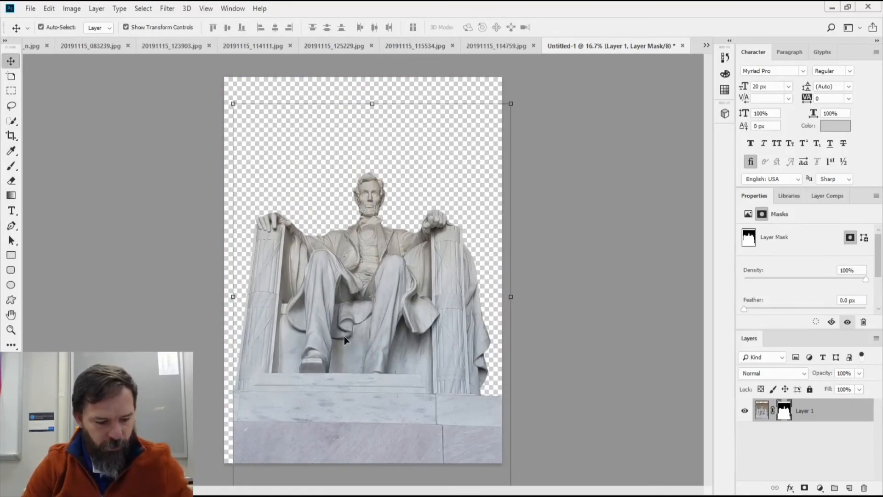
pyautogui.hotkey('ctrl', 'z')
pyautogui.click(763, 415)
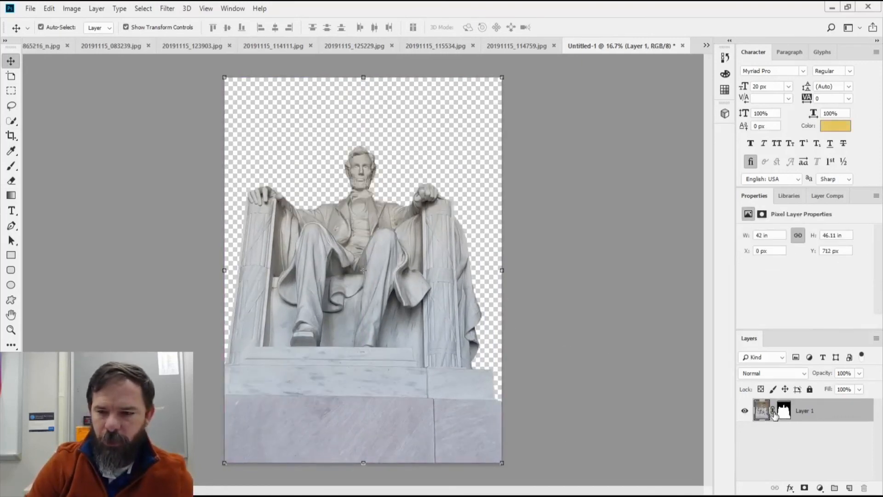
pyautogui.moveTo(412, 361); pyautogui.dragTo(345, 374)
pyautogui.hotkey('ctrl', 'z')
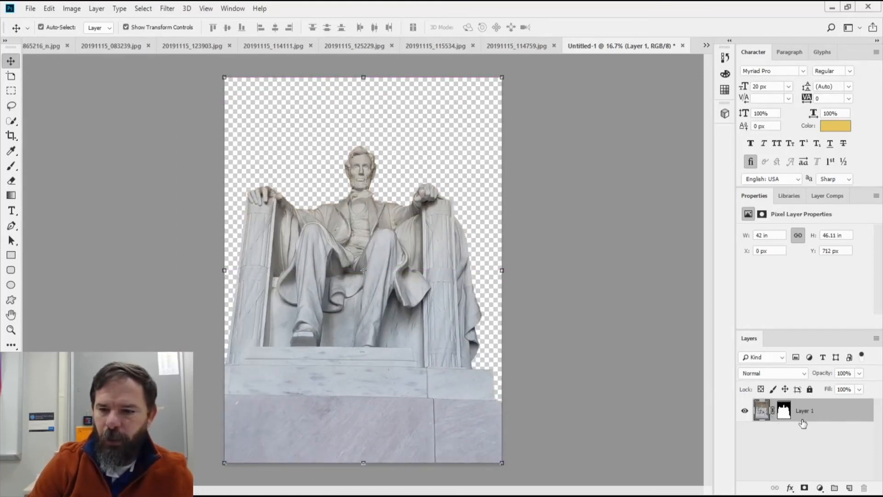
# - Select the statue layer's mask and apply it permanently to the layer's pixels
pyautogui.click(784, 409)
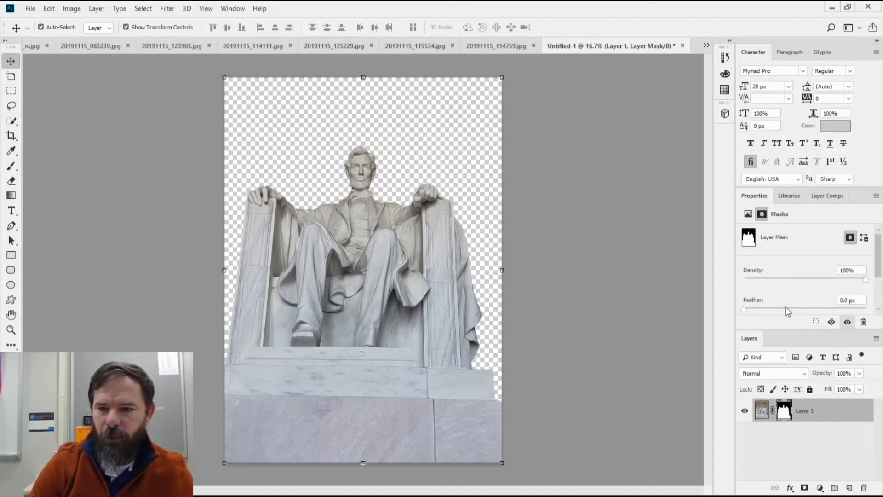
pyautogui.scroll(-3, 787, 311)
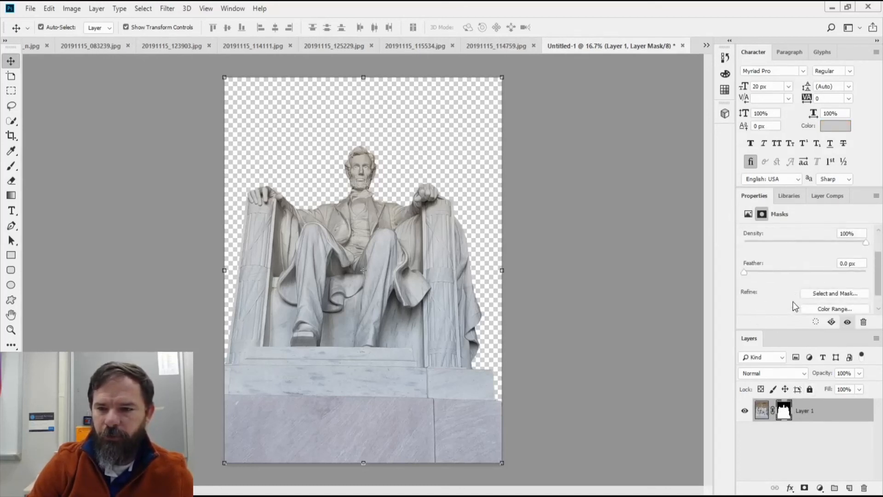
pyautogui.click(831, 322)
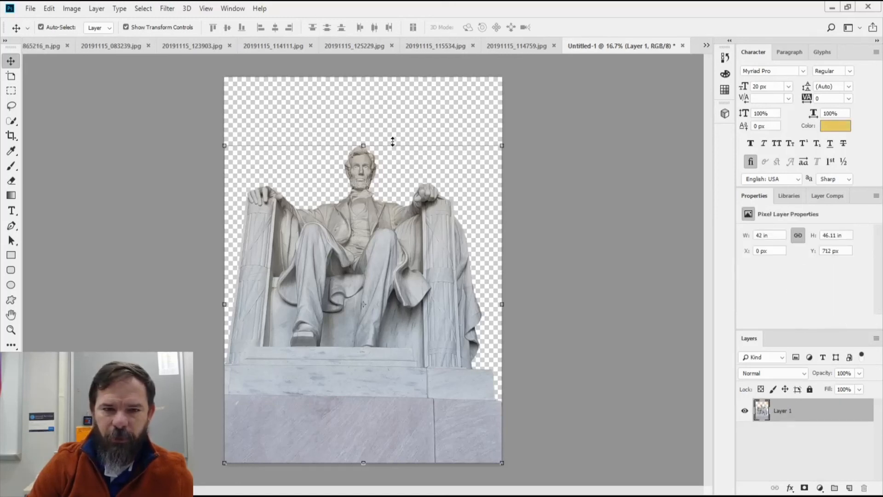